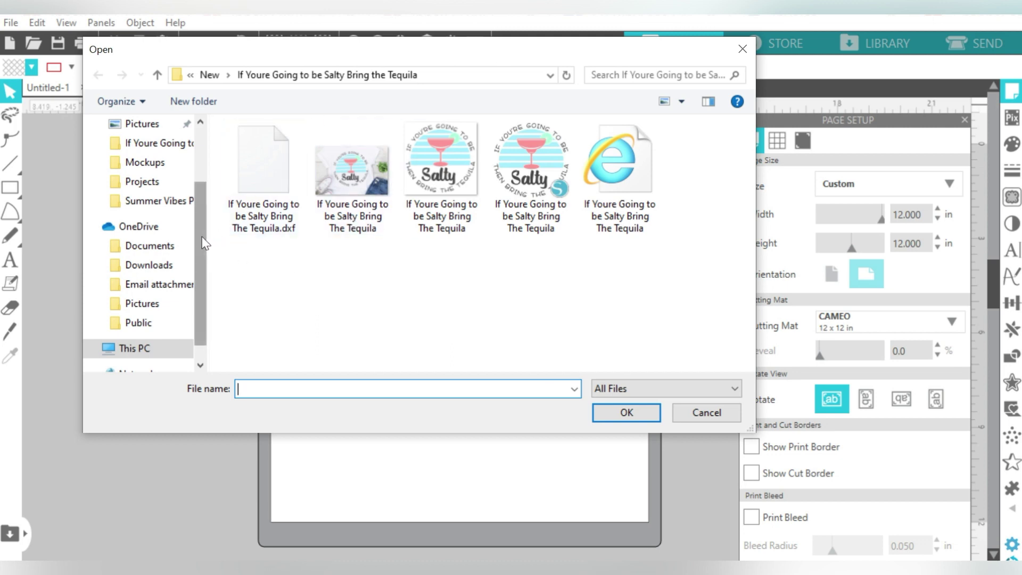
- Open the Mandala Sunflower SVG document from the Mandala Sunflower folder in Downloads
{"action": "scroll", "coordinate": [201, 236], "scroll_direction": "up", "scroll_amount": 2}
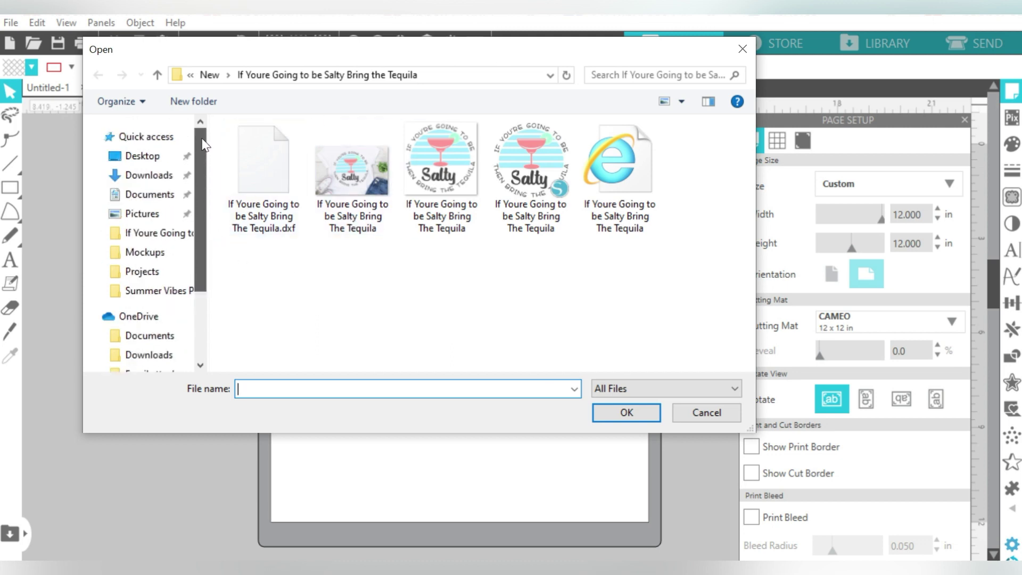
{"action": "left_click", "coordinate": [149, 184]}
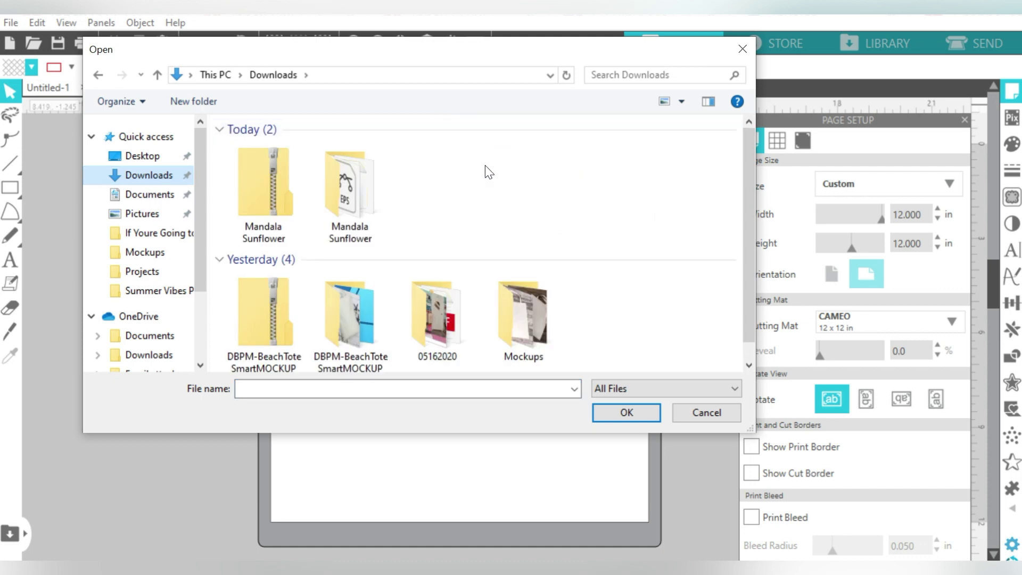
{"action": "double_click", "coordinate": [342, 195]}
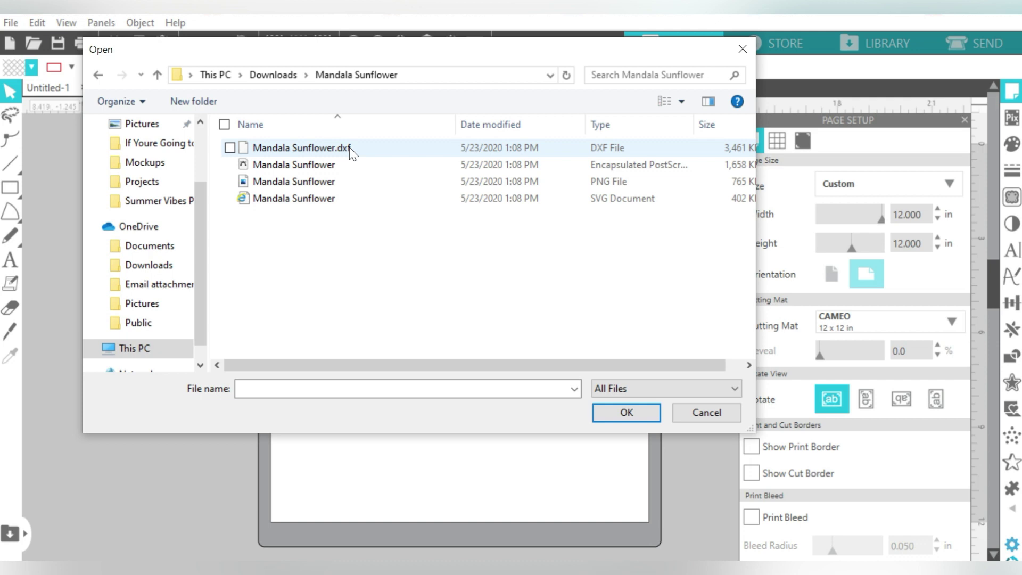
{"action": "left_click", "coordinate": [336, 203]}
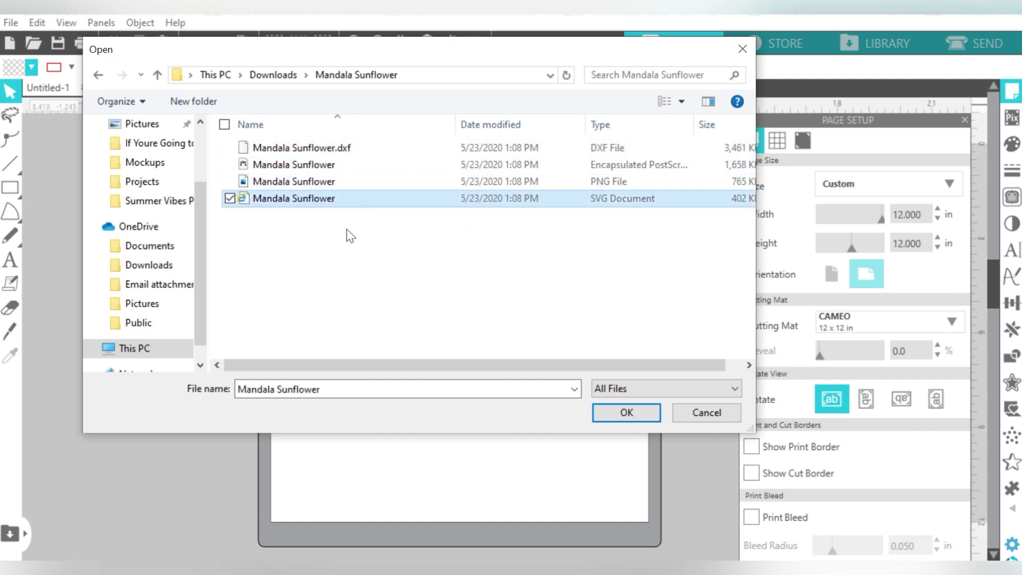
{"action": "double_click", "coordinate": [509, 202]}
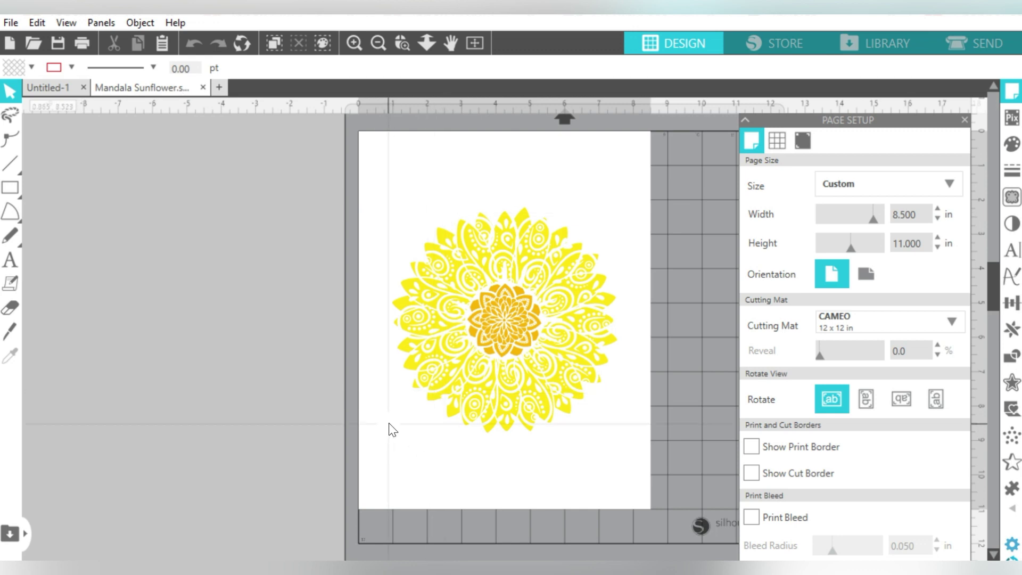
- Set the sunflower document's page size to 12 in wide and 15 in high
{"action": "scroll", "coordinate": [393, 428], "scroll_direction": "right", "scroll_amount": 5}
{"action": "scroll", "coordinate": [392, 429], "scroll_direction": "left", "scroll_amount": 1}
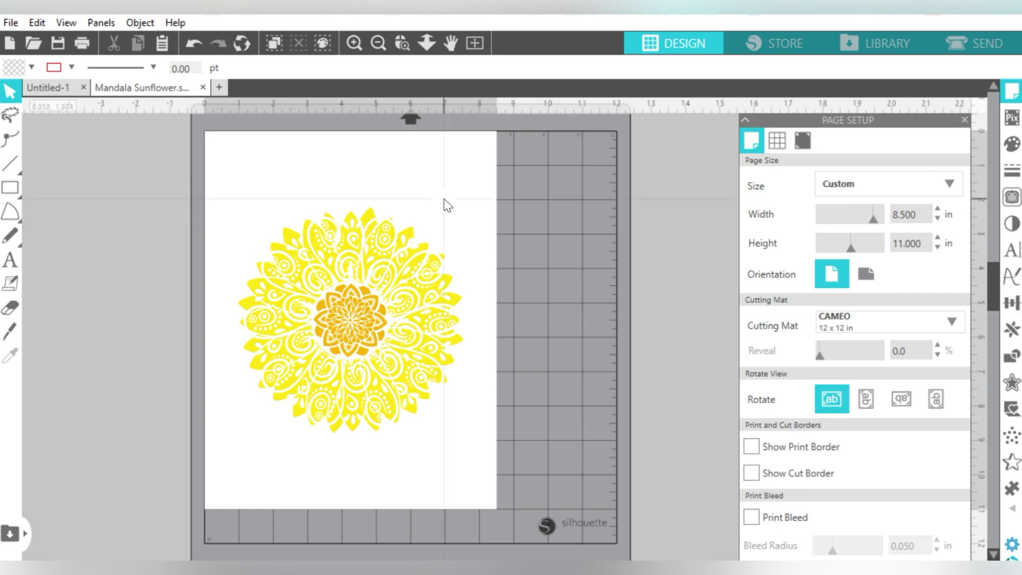
{"action": "left_click", "coordinate": [406, 249]}
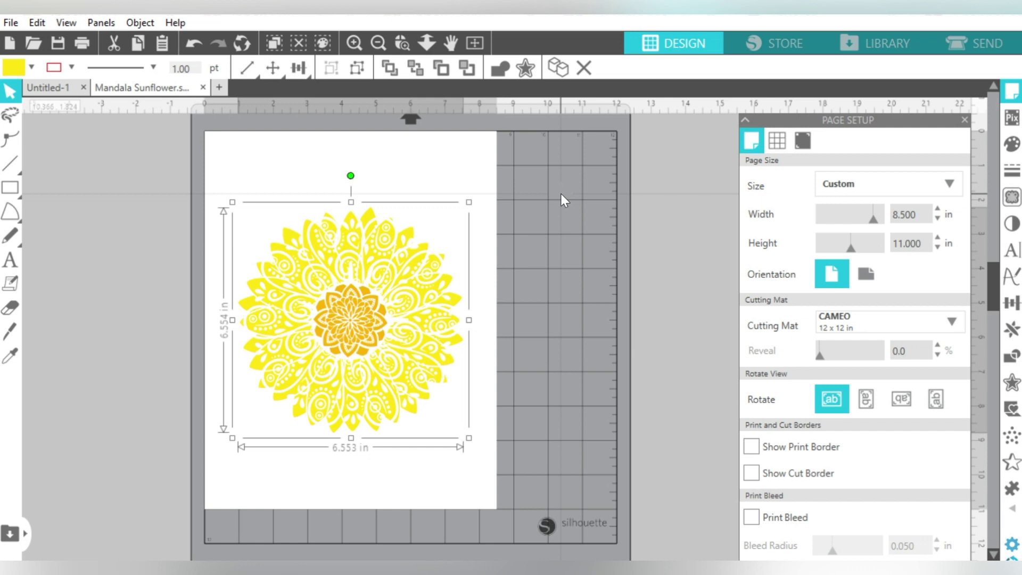
{"action": "double_click", "coordinate": [917, 217]}
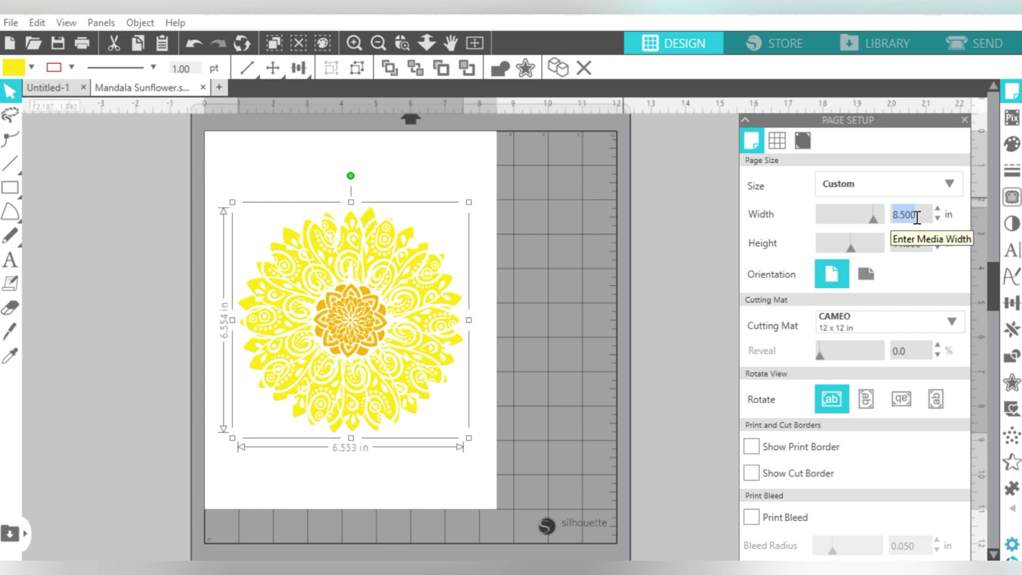
{"action": "type", "text": "12"}
{"action": "key", "text": "Return"}
{"action": "double_click", "coordinate": [907, 243]}
{"action": "type", "text": "15"}
{"action": "key", "text": "Return"}
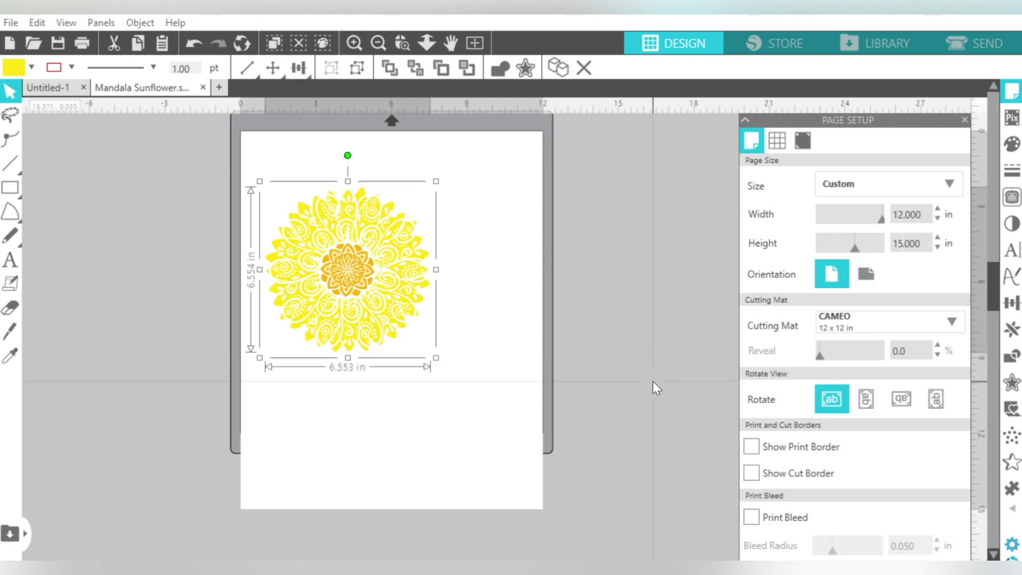
- Show the cut border and change the cutting mat to CAMEO 12 x 24 in
{"action": "left_click", "coordinate": [751, 473]}
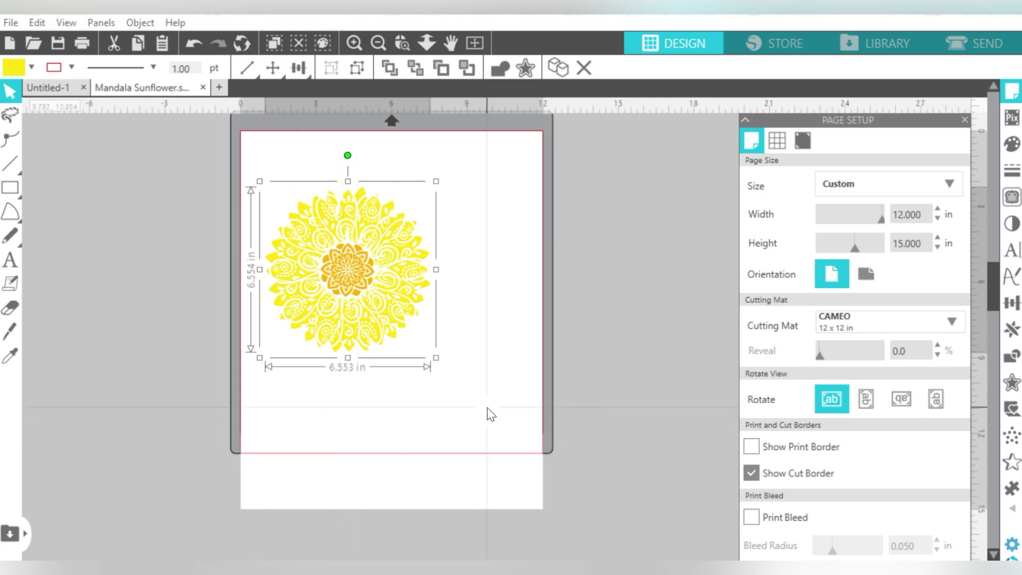
{"action": "left_click", "coordinate": [835, 327]}
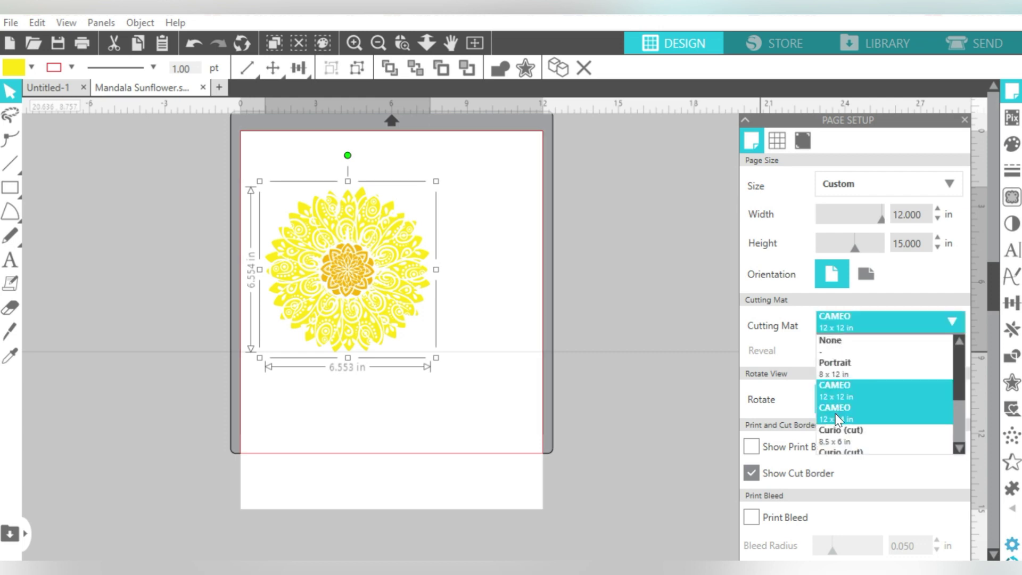
{"action": "left_click", "coordinate": [639, 288]}
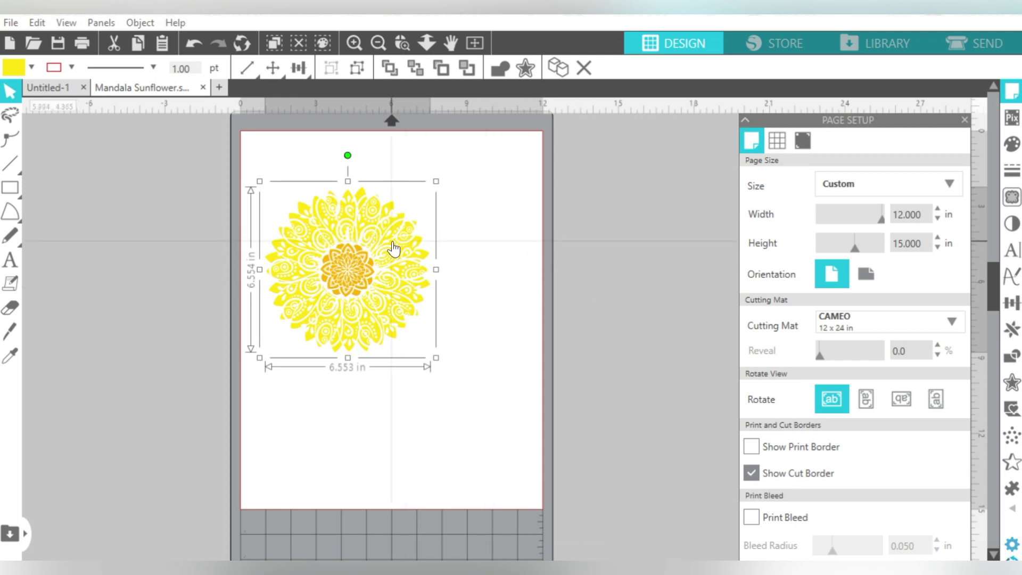
- Lock the aspect ratio, scale the sunflower to 11 in wide and position it within the upper part of the page
{"action": "left_click_drag", "start_coordinate": [394, 246], "coordinate": [377, 202]}
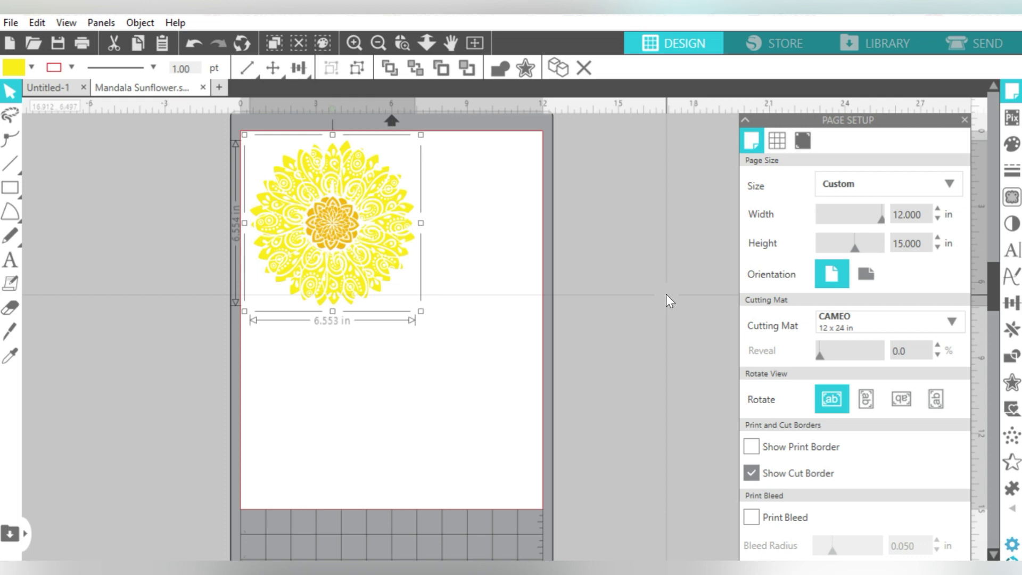
{"action": "left_click", "coordinate": [1010, 310]}
{"action": "left_click", "coordinate": [780, 145]}
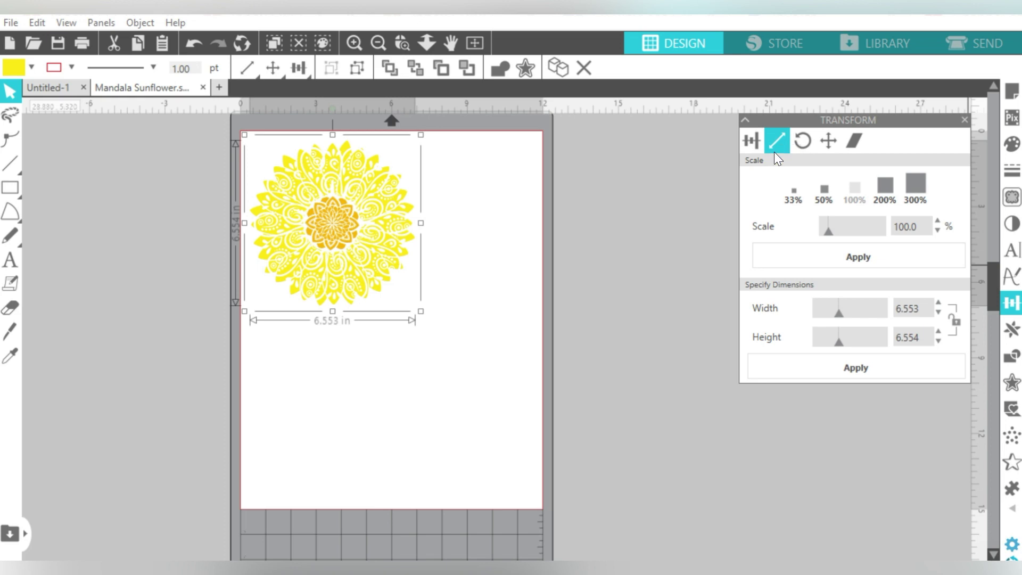
{"action": "left_click", "coordinate": [956, 321]}
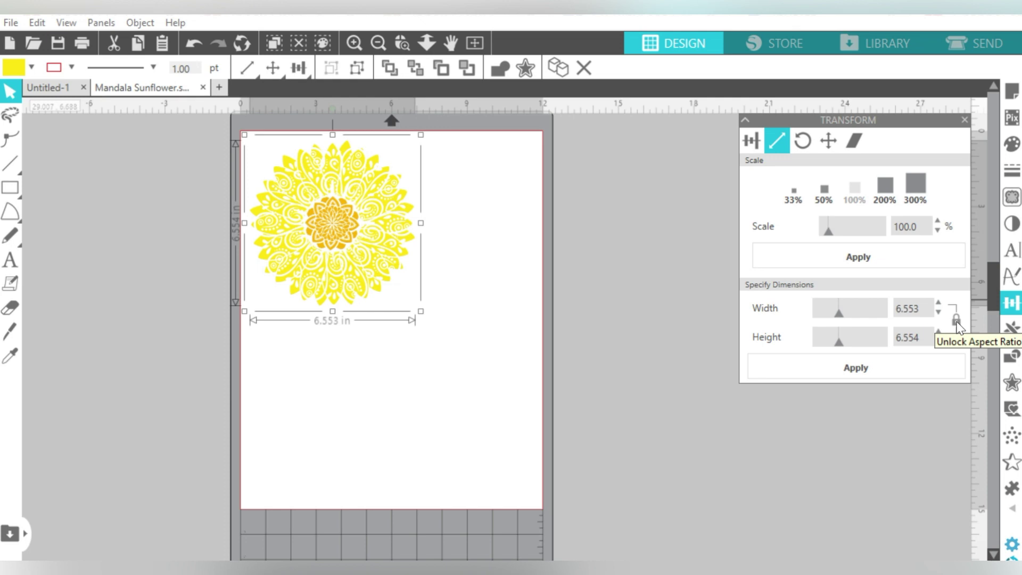
{"action": "double_click", "coordinate": [921, 311]}
{"action": "type", "text": "11"}
{"action": "key", "text": "Return"}
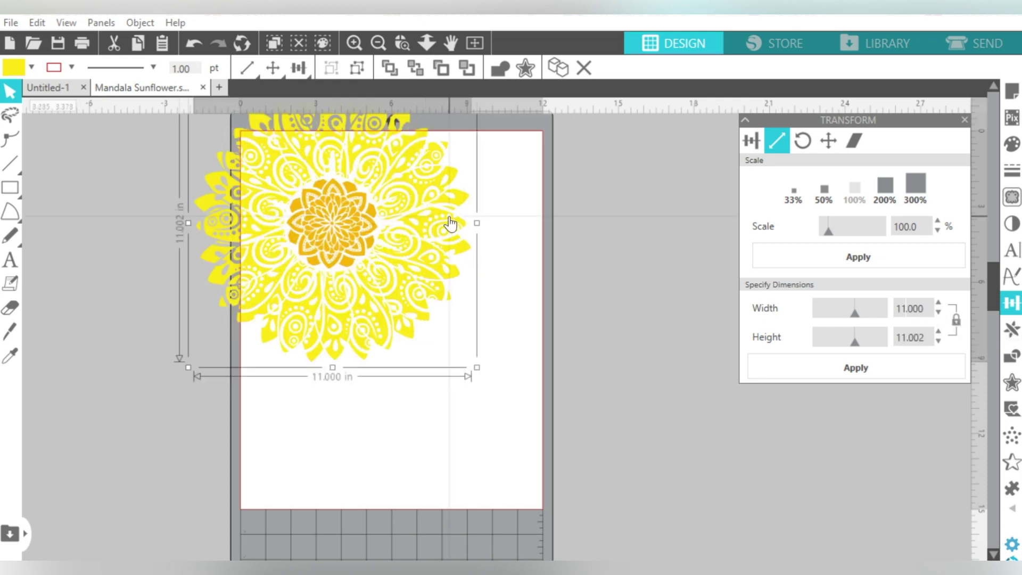
{"action": "left_click_drag", "start_coordinate": [358, 224], "coordinate": [416, 275]}
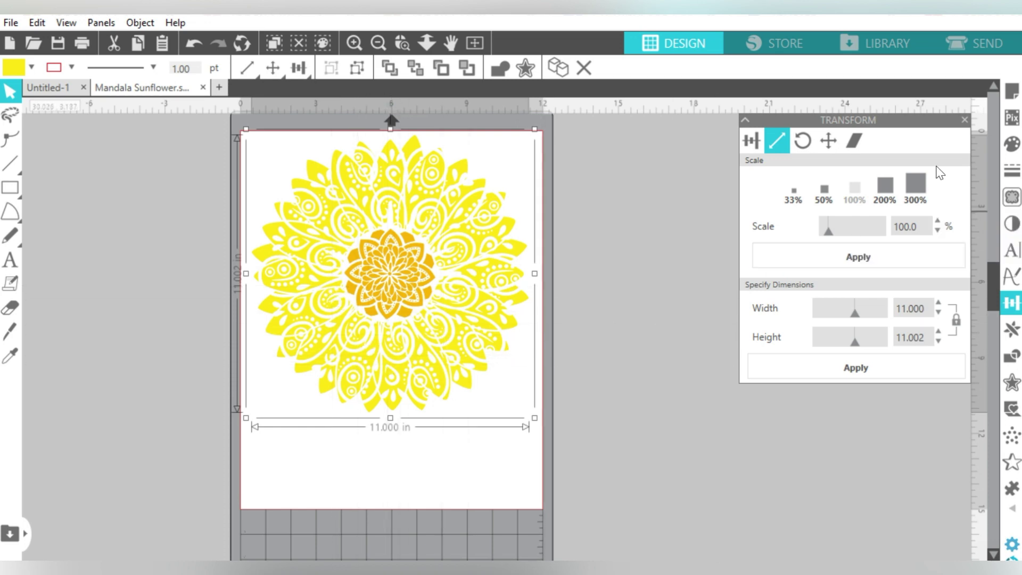
- Set the page height to 12 in and the cutting mat to CAMEO 12 x 12 in
{"action": "left_click", "coordinate": [1013, 93]}
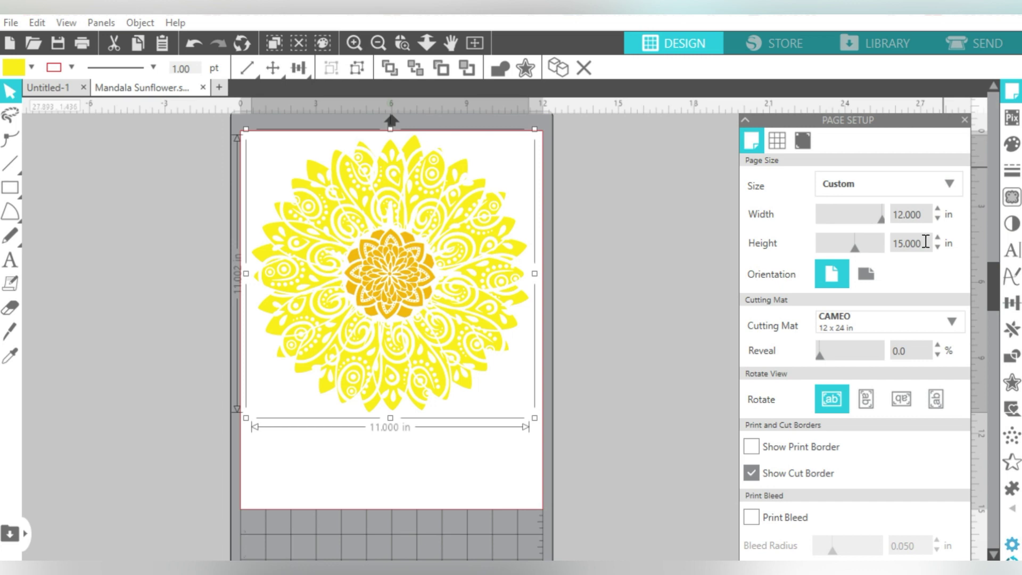
{"action": "double_click", "coordinate": [926, 242]}
{"action": "type", "text": "12"}
{"action": "key", "text": "Return"}
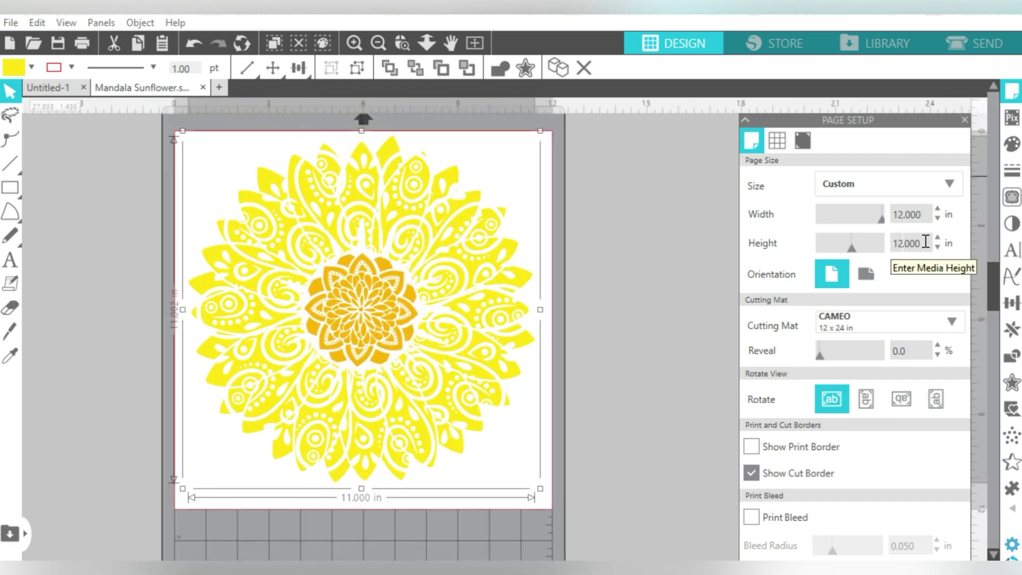
{"action": "left_click", "coordinate": [844, 321]}
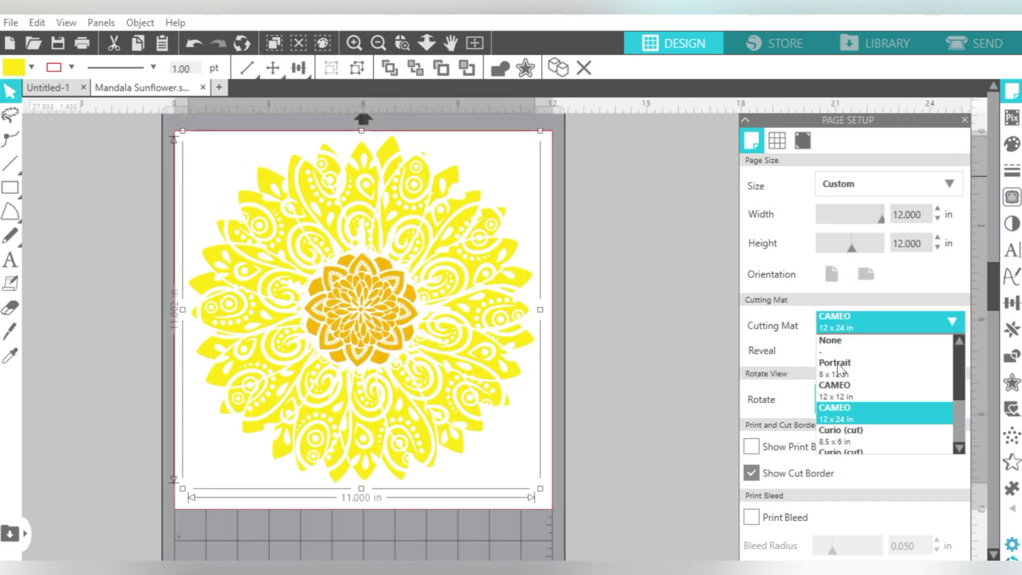
{"action": "left_click", "coordinate": [836, 385]}
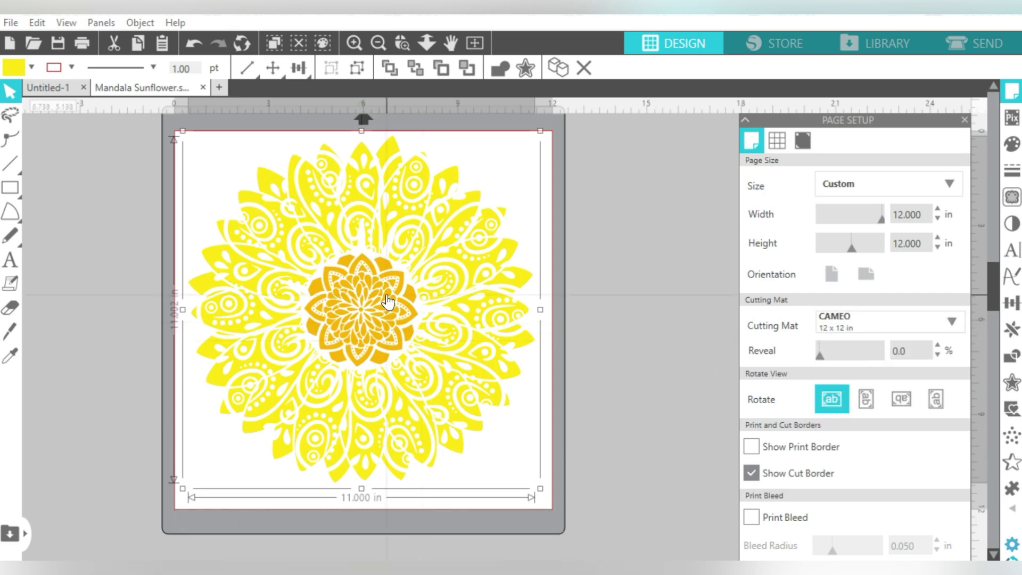
- Center the sunflower horizontally and move it slightly down so it sits inside the cut border
{"action": "left_click", "coordinate": [1012, 302]}
{"action": "left_click", "coordinate": [890, 213]}
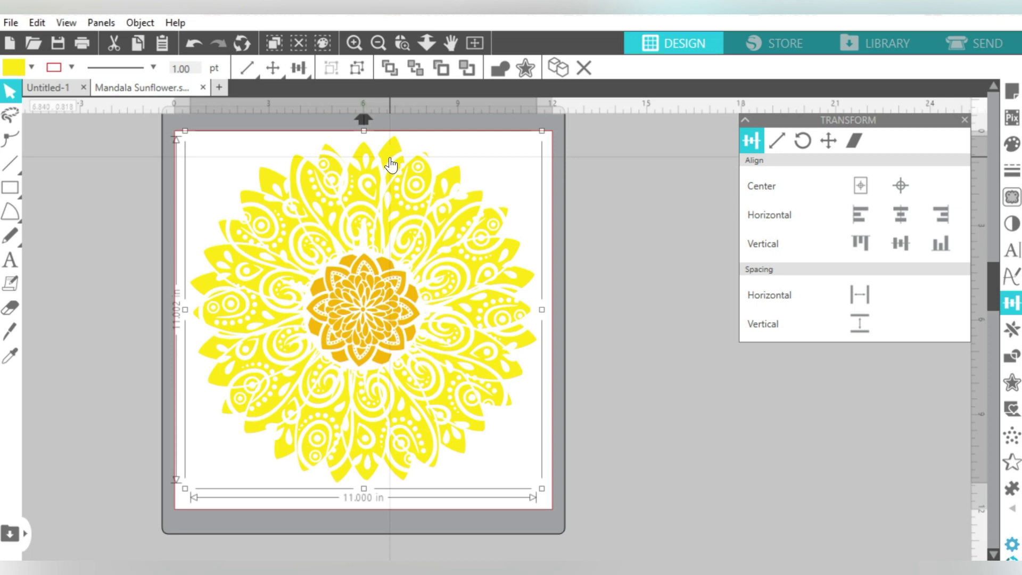
{"action": "left_click_drag", "start_coordinate": [390, 159], "coordinate": [390, 164]}
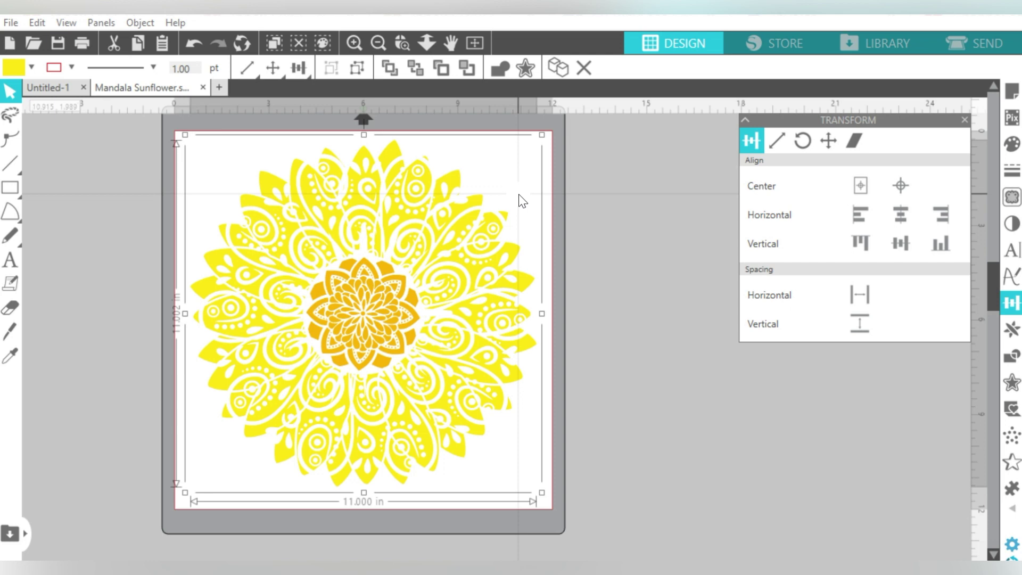
- Flip the whole sunflower design horizontally
{"action": "right_click", "coordinate": [401, 193]}
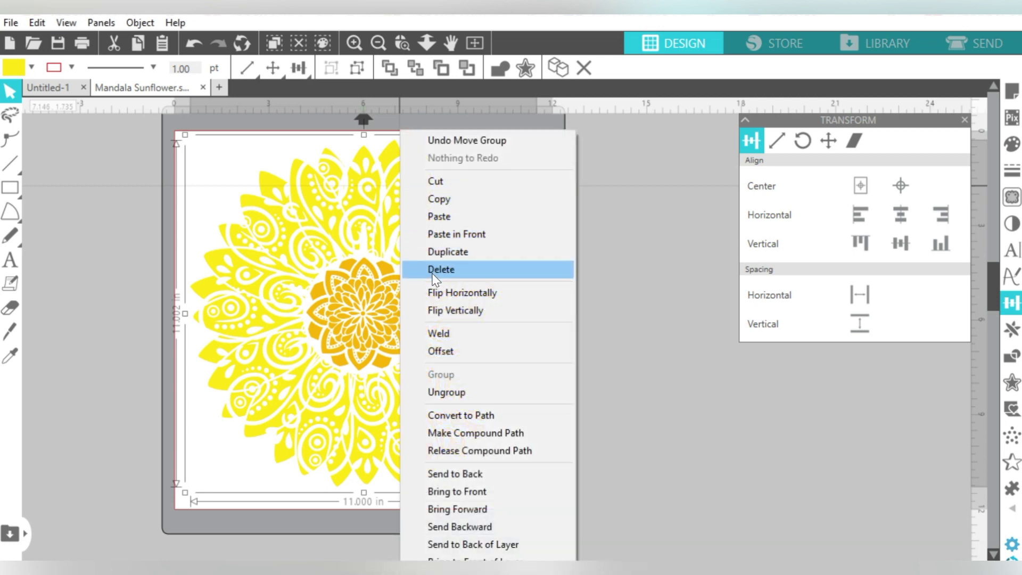
{"action": "left_click", "coordinate": [435, 292]}
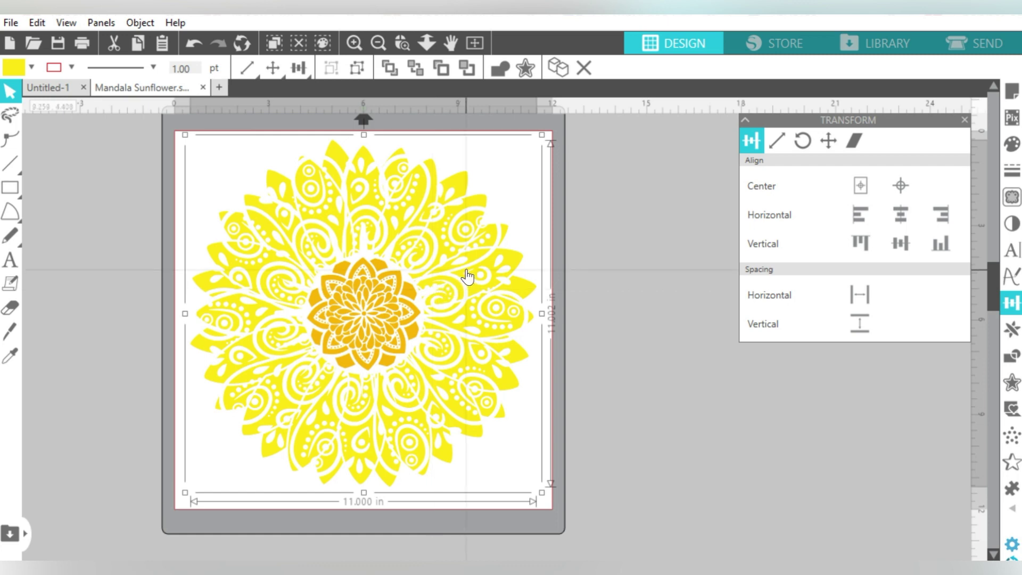
- In the send settings, set the sunflower's lines to Cut and choose Heat Transfer, Smooth as the material
{"action": "left_click", "coordinate": [971, 50]}
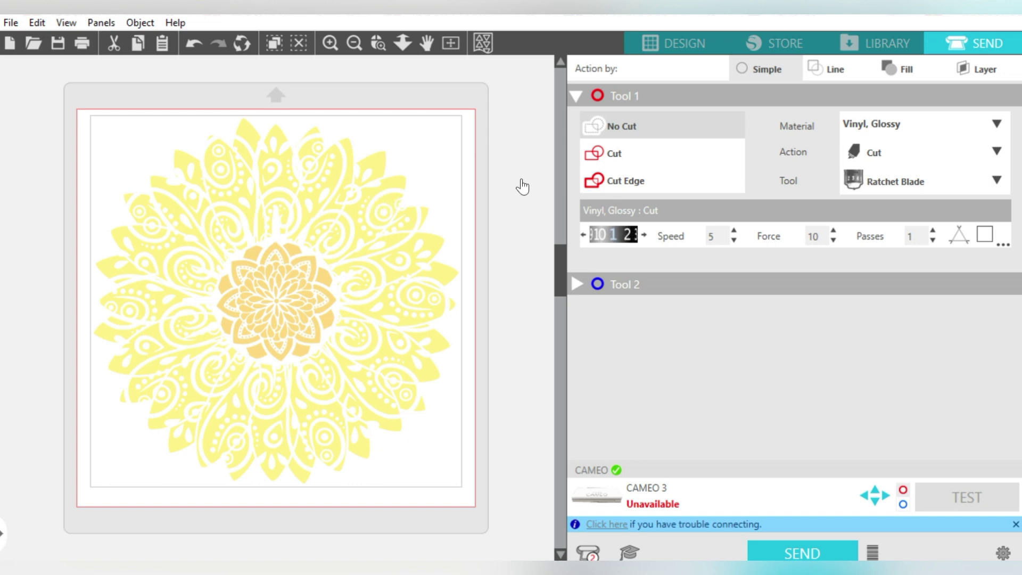
{"action": "left_click", "coordinate": [603, 159]}
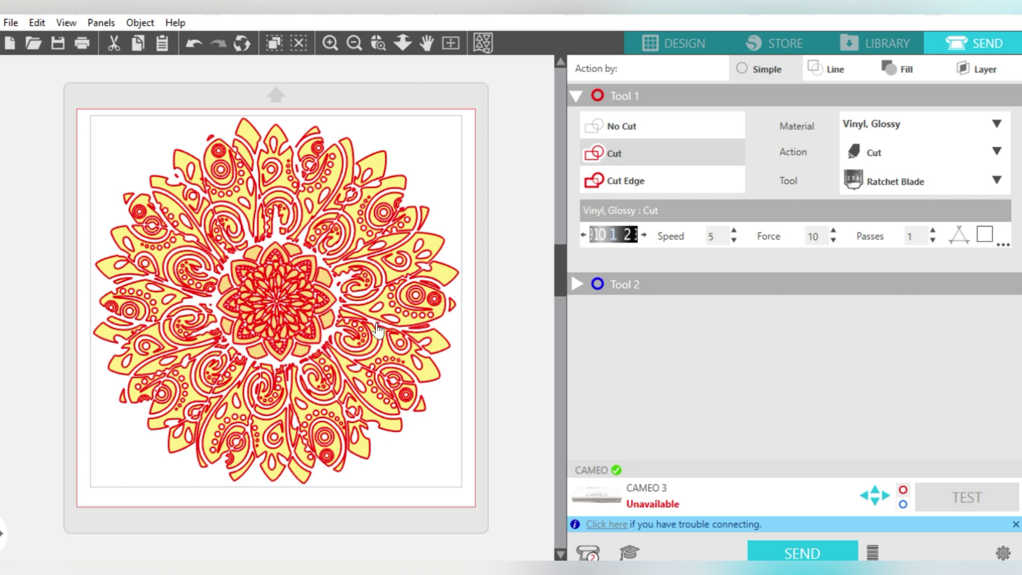
{"action": "left_click", "coordinate": [861, 121]}
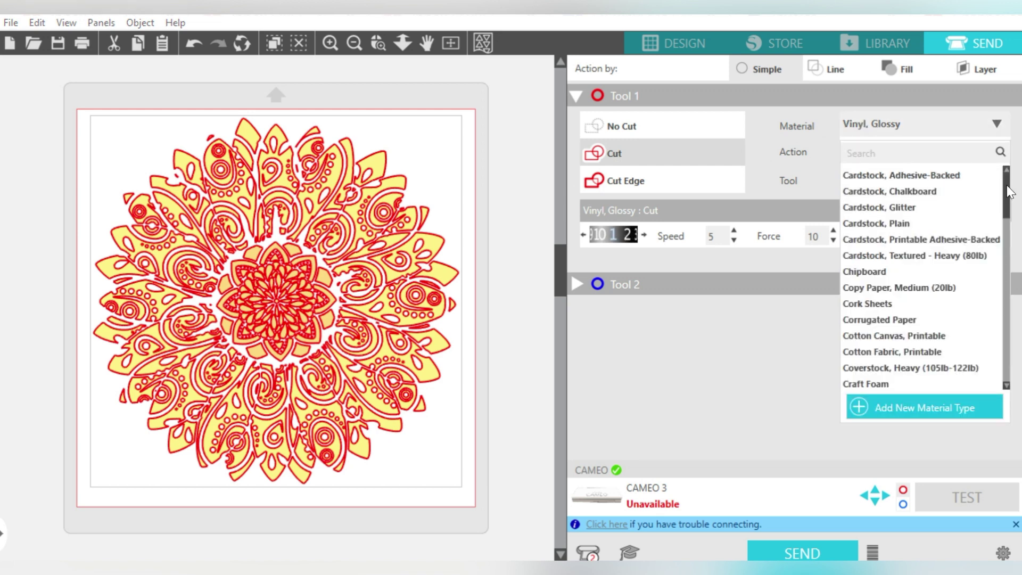
{"action": "left_click_drag", "start_coordinate": [1008, 224], "coordinate": [1008, 344]}
{"action": "left_click", "coordinate": [1007, 261]}
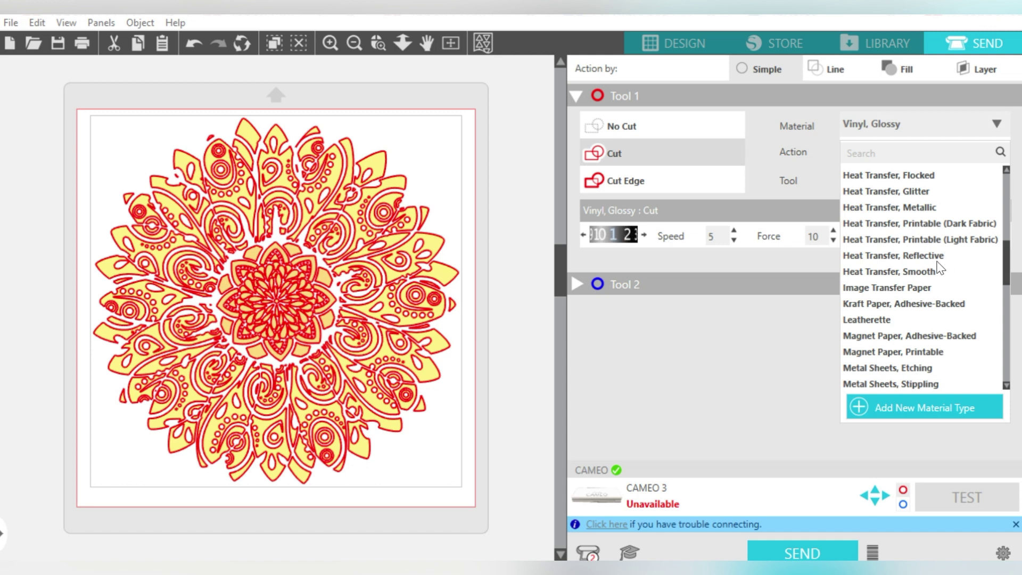
{"action": "left_click", "coordinate": [874, 273]}
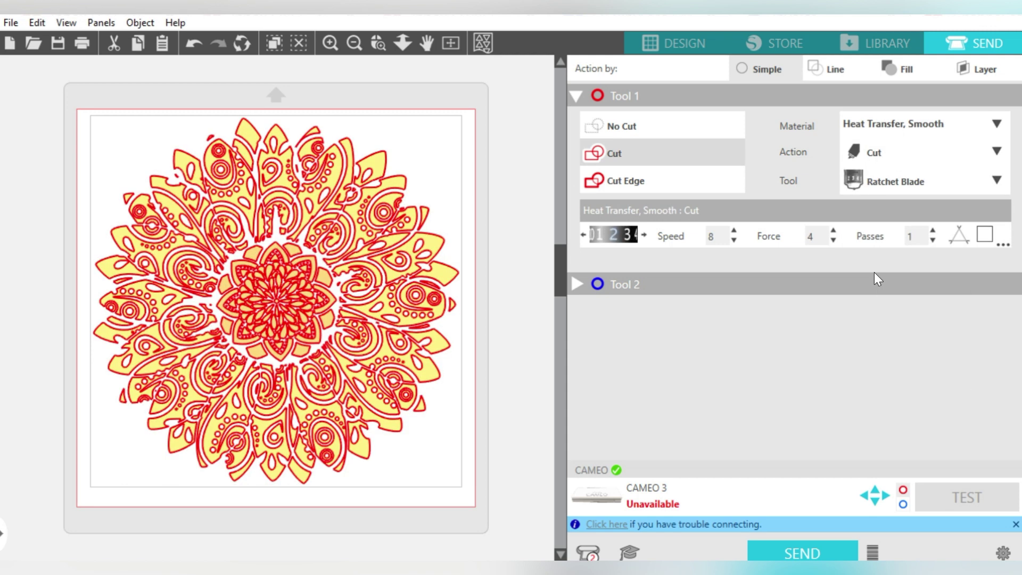
- Try AutoBlade as the cutting tool and switch back to Ratchet Blade
{"action": "left_click", "coordinate": [907, 182]}
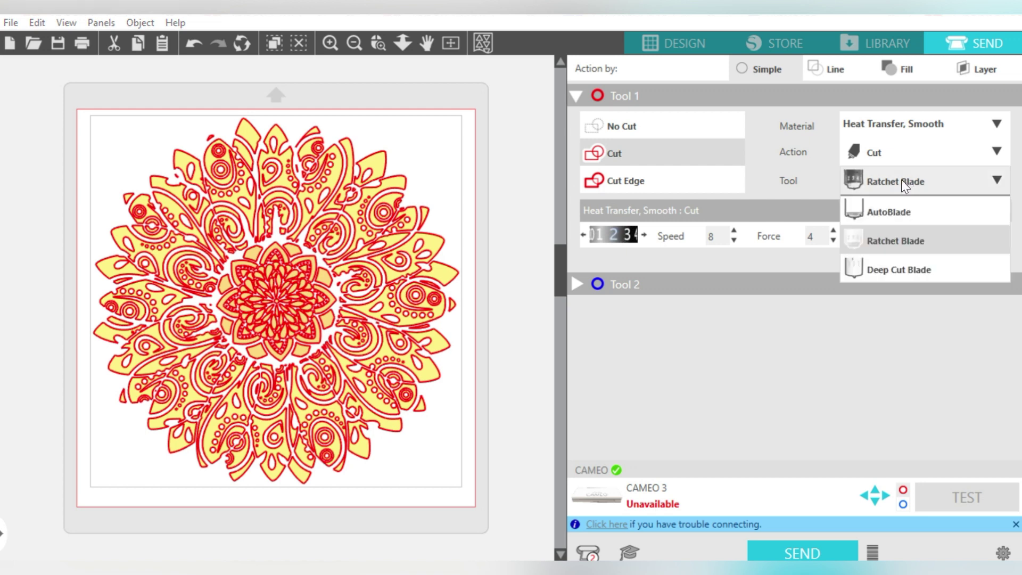
{"action": "left_click", "coordinate": [888, 213]}
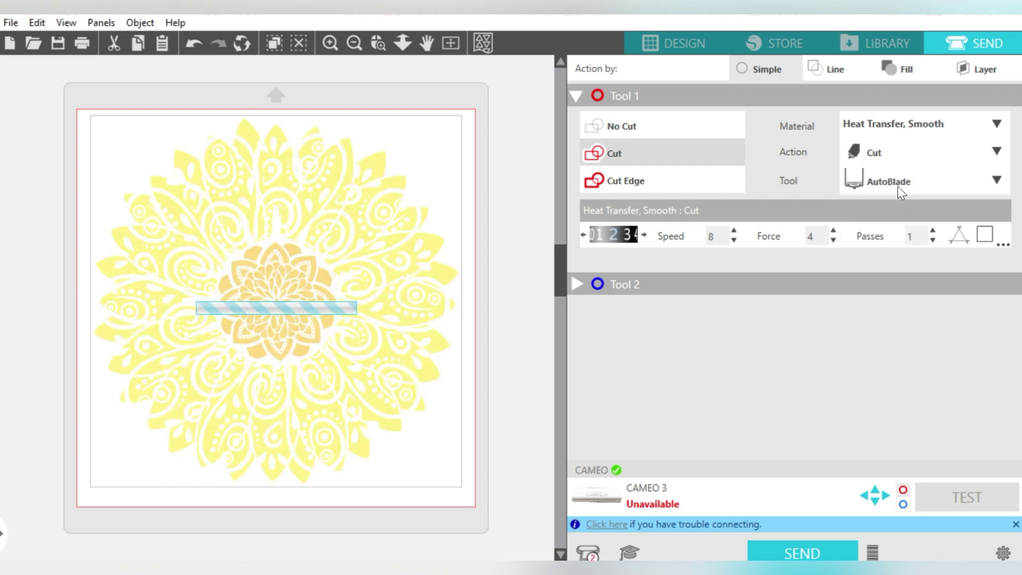
{"action": "left_click", "coordinate": [889, 192]}
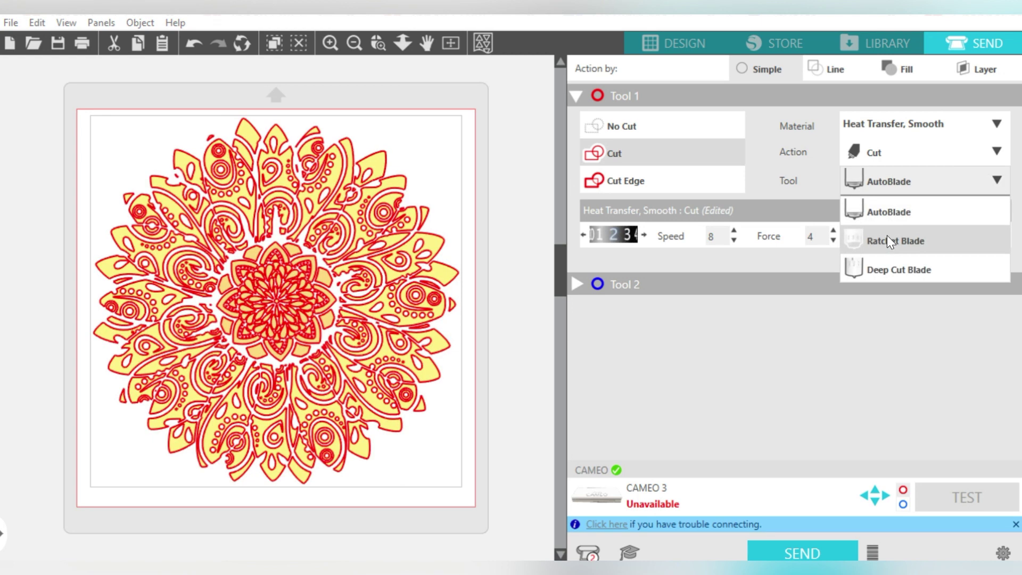
{"action": "left_click", "coordinate": [887, 240]}
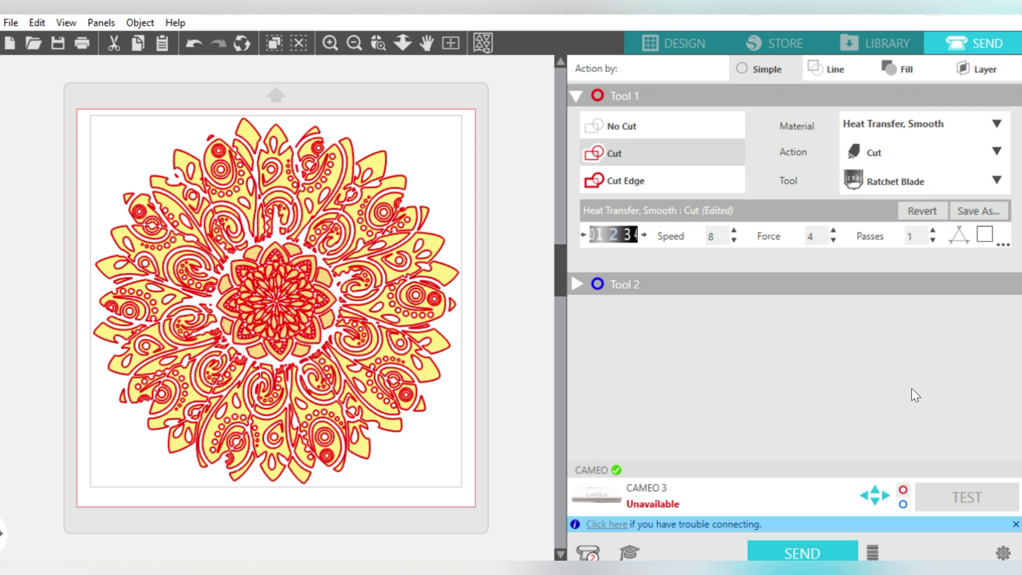
- Send the sunflower cut job to the CAMEO 3
{"action": "left_click", "coordinate": [803, 550]}
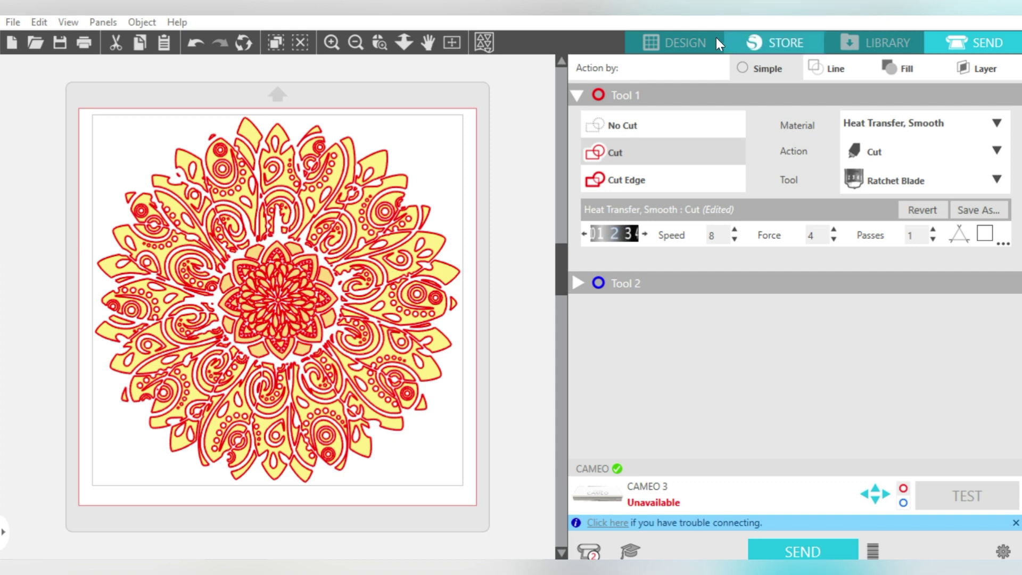
- Return to the design view, move the whole sunflower off the mat to its left, and ungroup it
{"action": "left_click", "coordinate": [692, 42]}
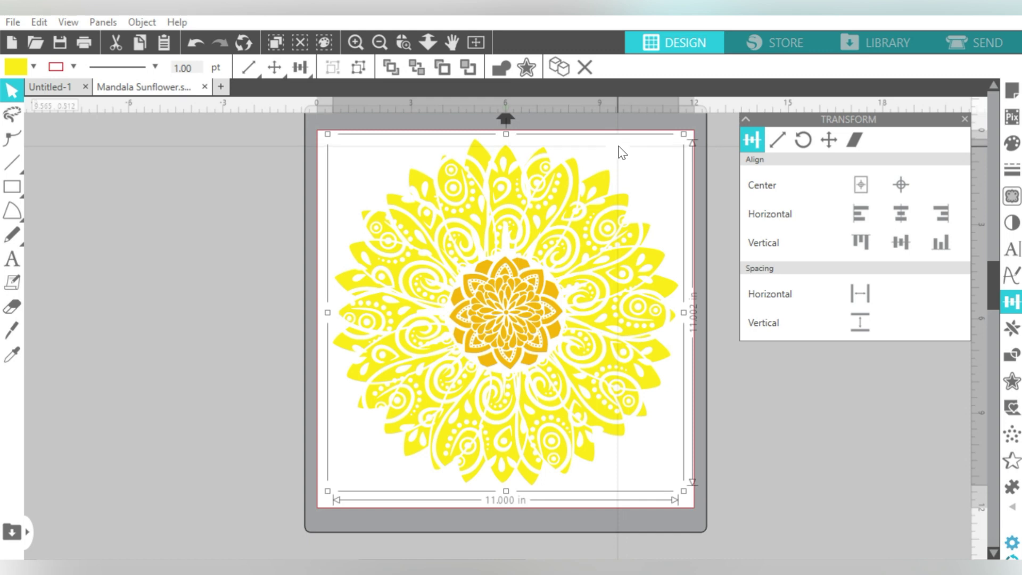
{"action": "left_click_drag", "start_coordinate": [560, 194], "coordinate": [168, 209]}
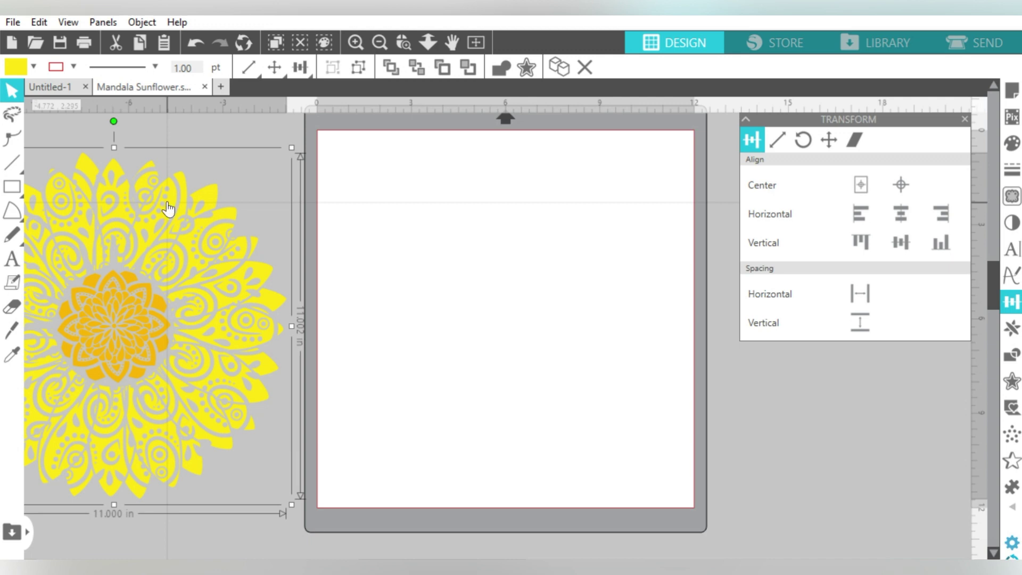
{"action": "right_click", "coordinate": [168, 207]}
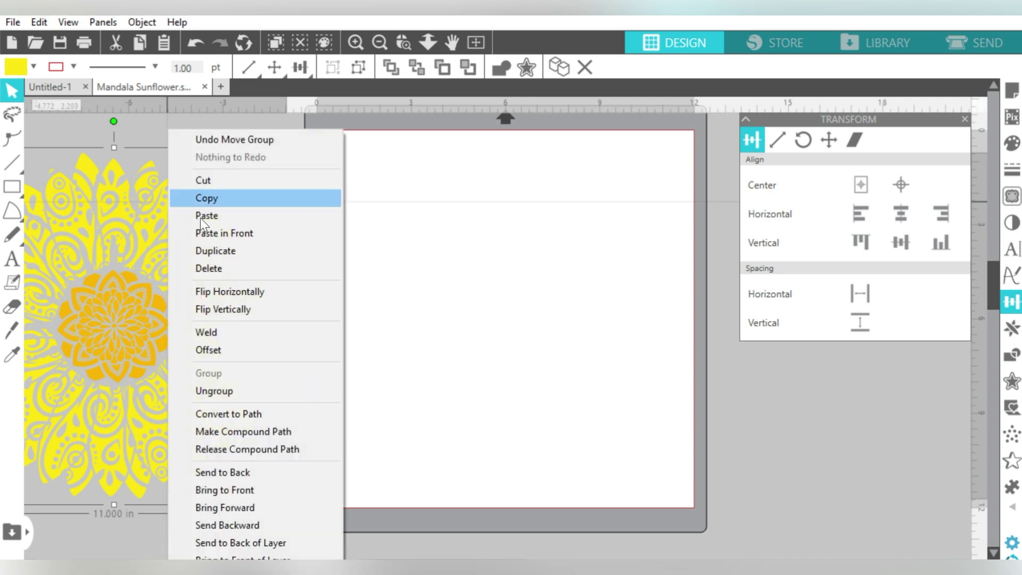
{"action": "left_click", "coordinate": [213, 390]}
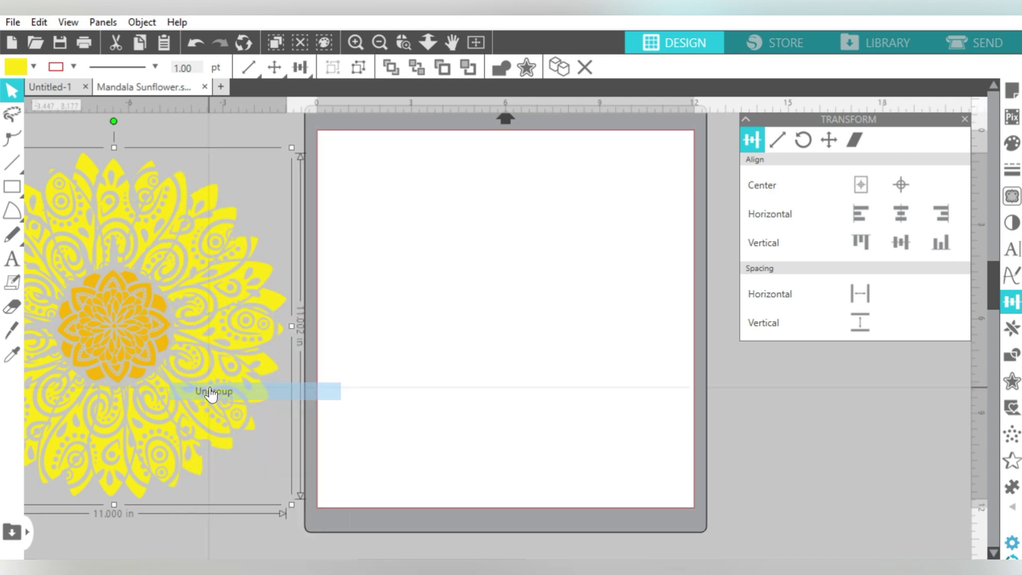
- Place only the yellow petal ring on the mat, leaving the orange center off it, and preview the cut in the send view
{"action": "left_click", "coordinate": [267, 142]}
{"action": "mouse_move", "coordinate": [113, 325]}
{"action": "left_mouse_down"}
{"action": "mouse_move", "coordinate": [425, 245]}
{"action": "mouse_move", "coordinate": [391, 183]}
{"action": "mouse_move", "coordinate": [116, 319]}
{"action": "left_mouse_up"}
{"action": "left_click_drag", "start_coordinate": [106, 250], "coordinate": [486, 222]}
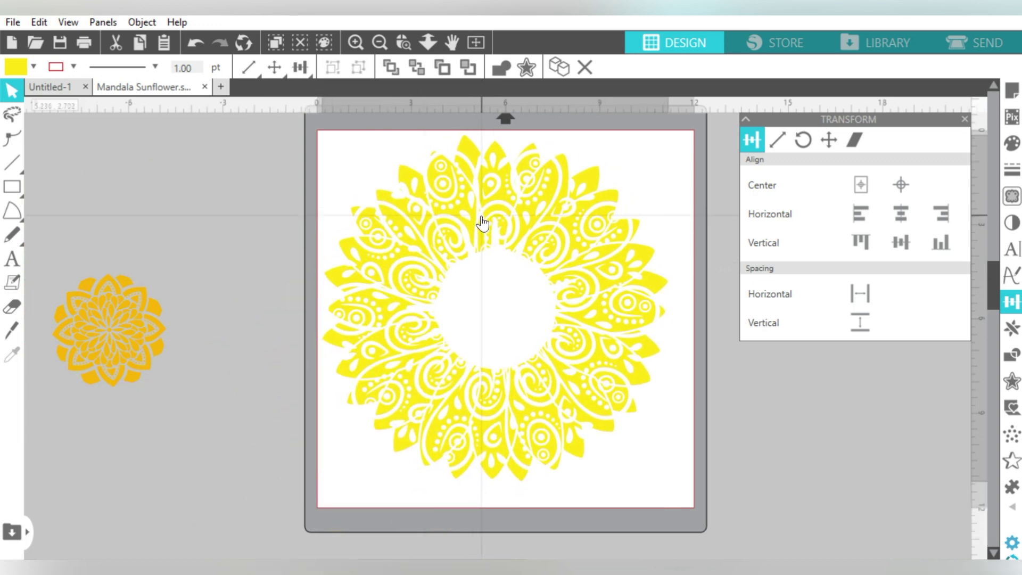
{"action": "left_click", "coordinate": [952, 45]}
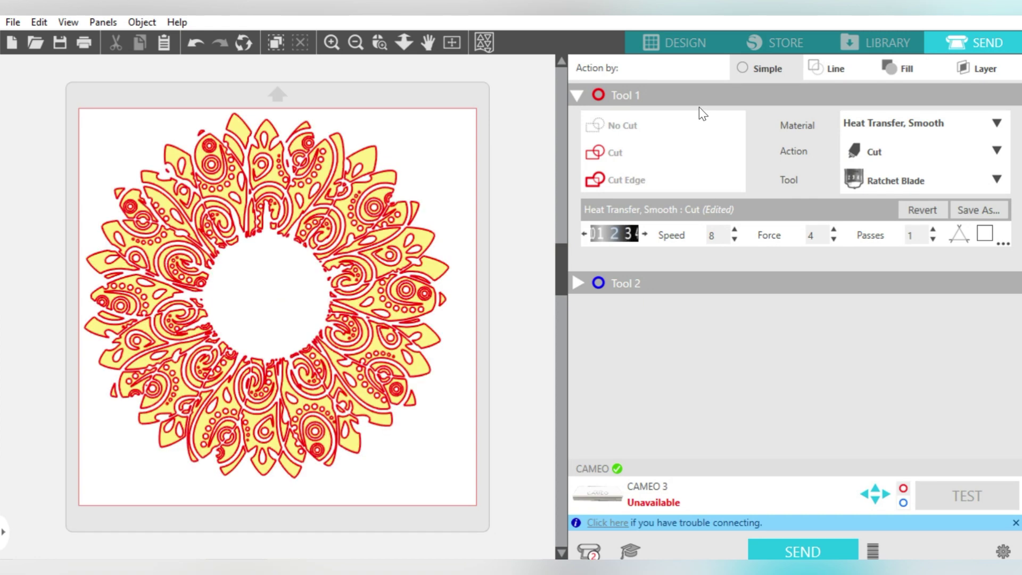
- Swap the pieces so only the orange center sits in the mat's upper-left corner, and preview its cut in the send view
{"action": "left_click", "coordinate": [677, 45]}
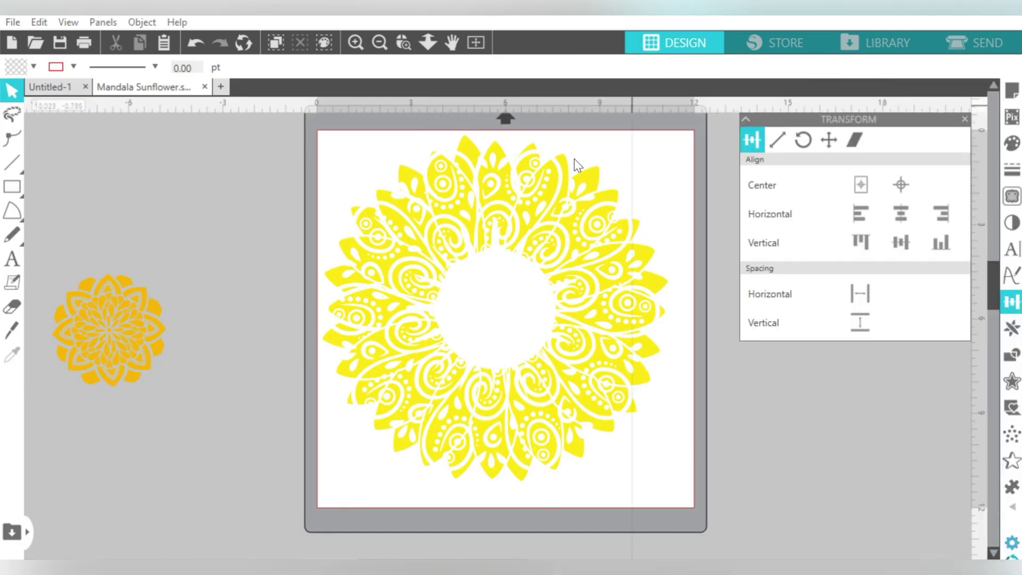
{"action": "left_click_drag", "start_coordinate": [540, 200], "coordinate": [393, 180]}
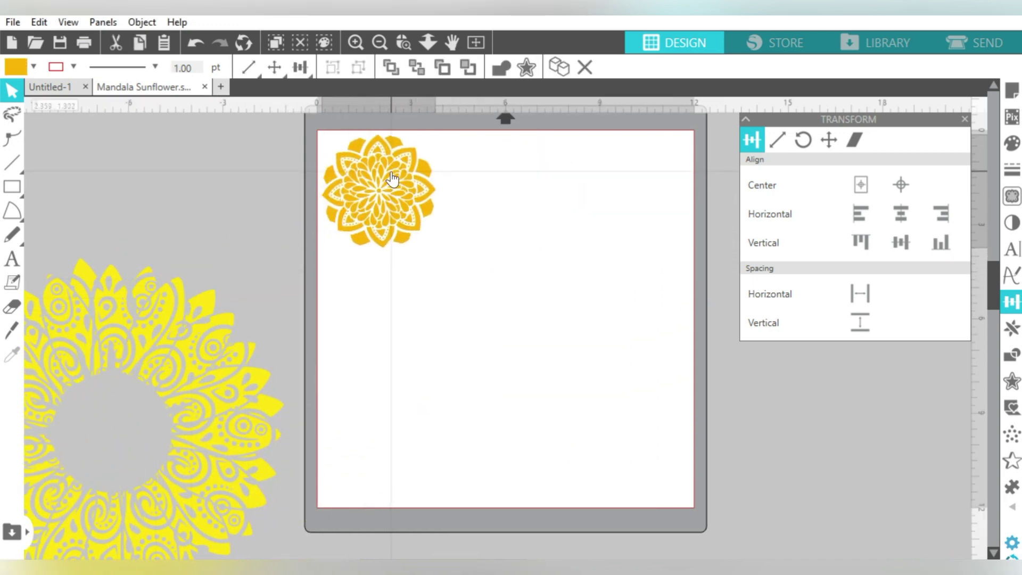
{"action": "left_click", "coordinate": [967, 45]}
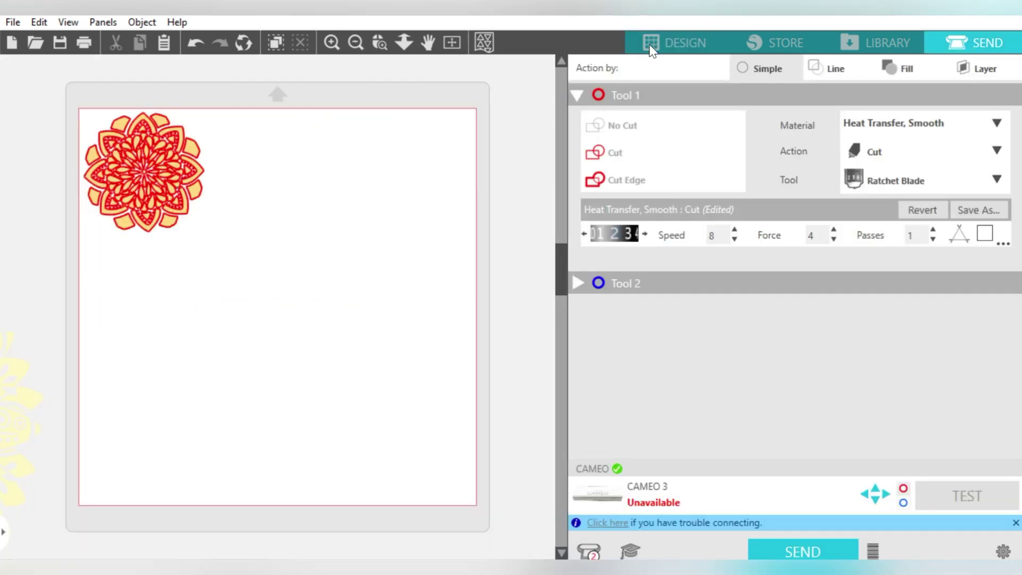
- Undo the separate layer moves and the ungrouping so the whole sunflower is back on the mat as one group
{"action": "left_click", "coordinate": [675, 42]}
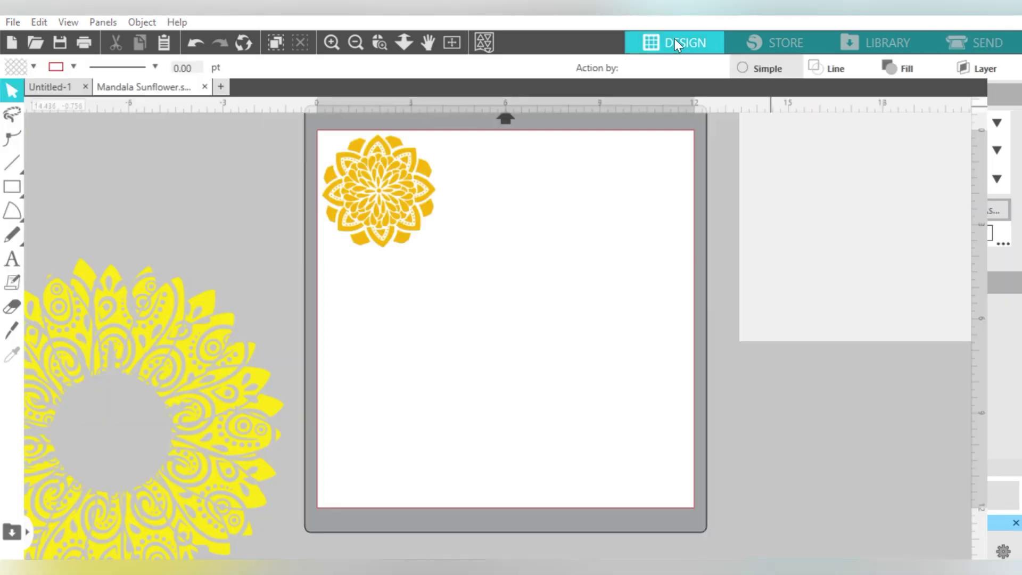
{"action": "key", "text": "ctrl+z"}
{"action": "key", "text": "ctrl+z"}
{"action": "key", "text": "ctrl+z"}
{"action": "key", "text": "ctrl+z"}
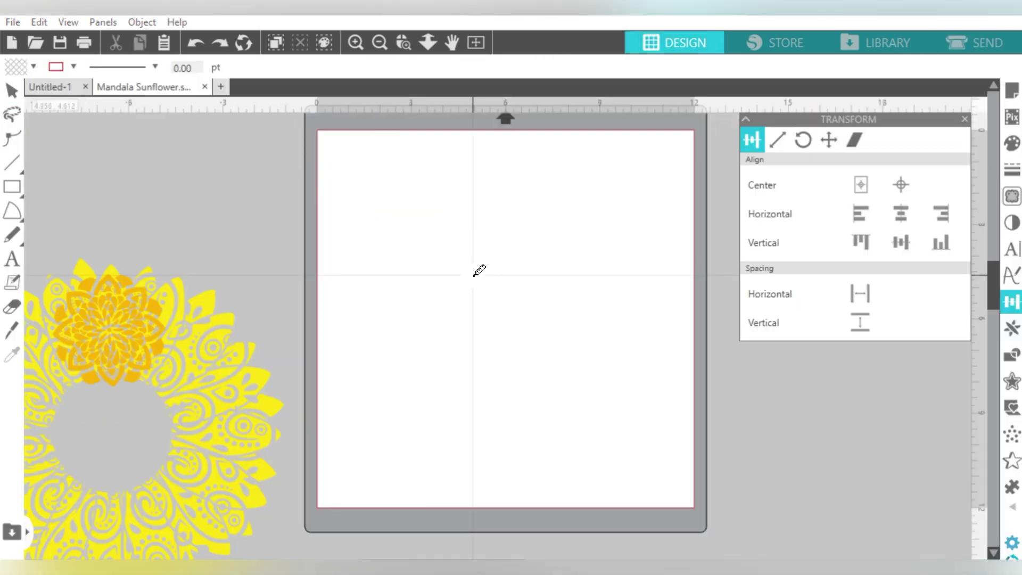
{"action": "key", "text": "ctrl+z"}
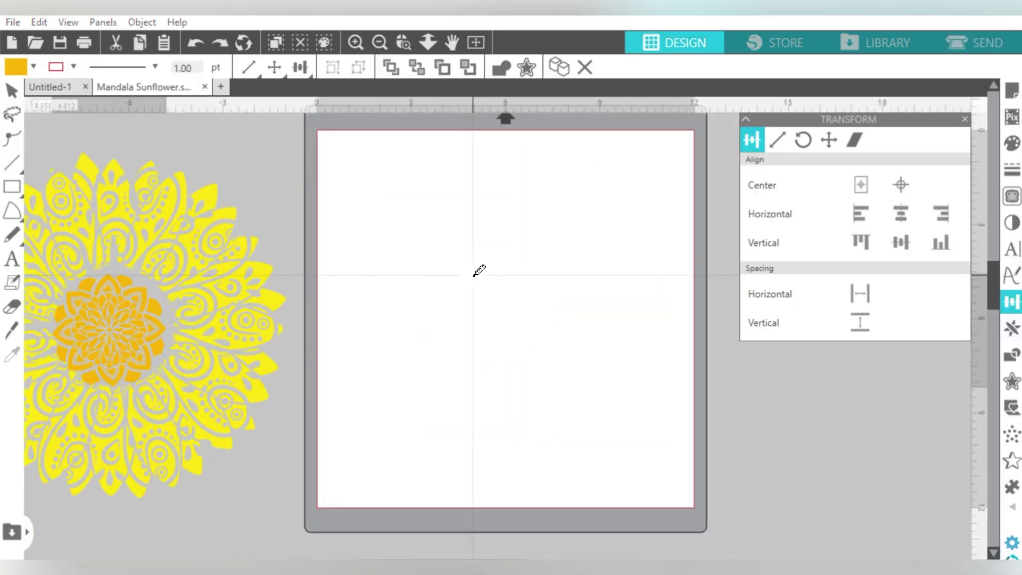
{"action": "key", "text": "ctrl+z"}
{"action": "key", "text": "ctrl+z"}
{"action": "key", "text": "ctrl+z"}
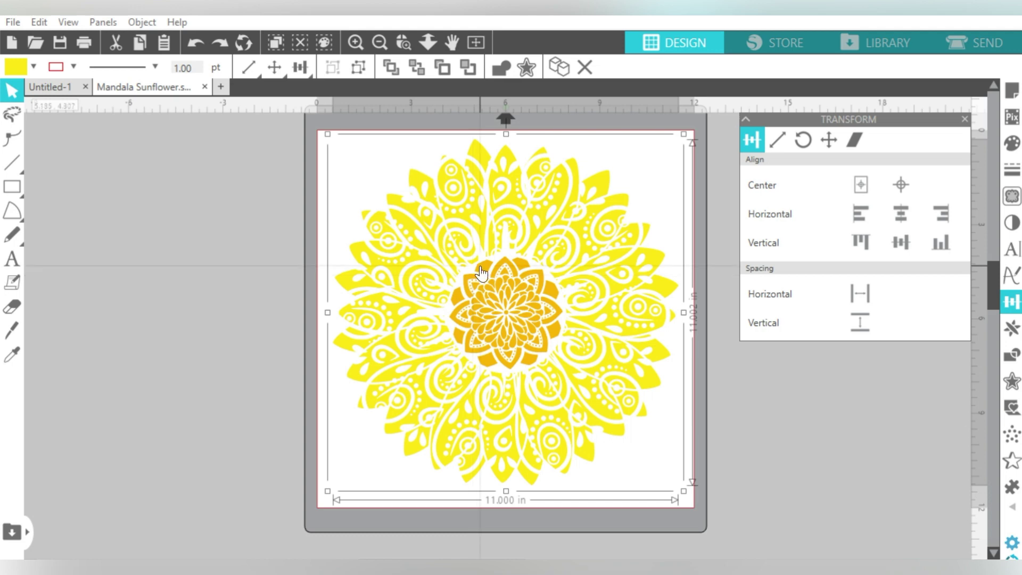
- In the send settings, organize the sunflower's cut actions by fill color
{"action": "left_click", "coordinate": [947, 48]}
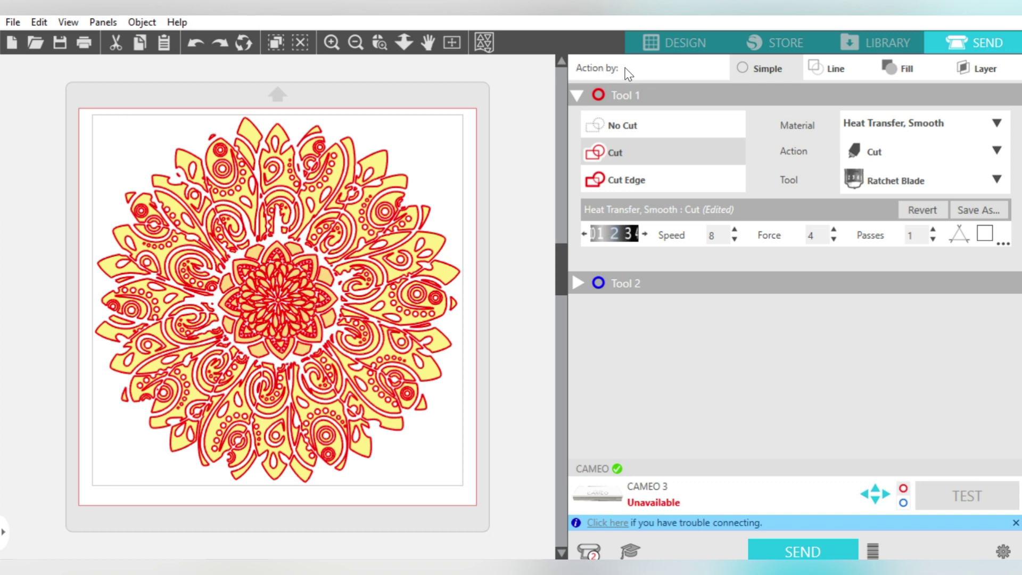
{"action": "left_click", "coordinate": [911, 69]}
{"action": "left_click", "coordinate": [907, 69]}
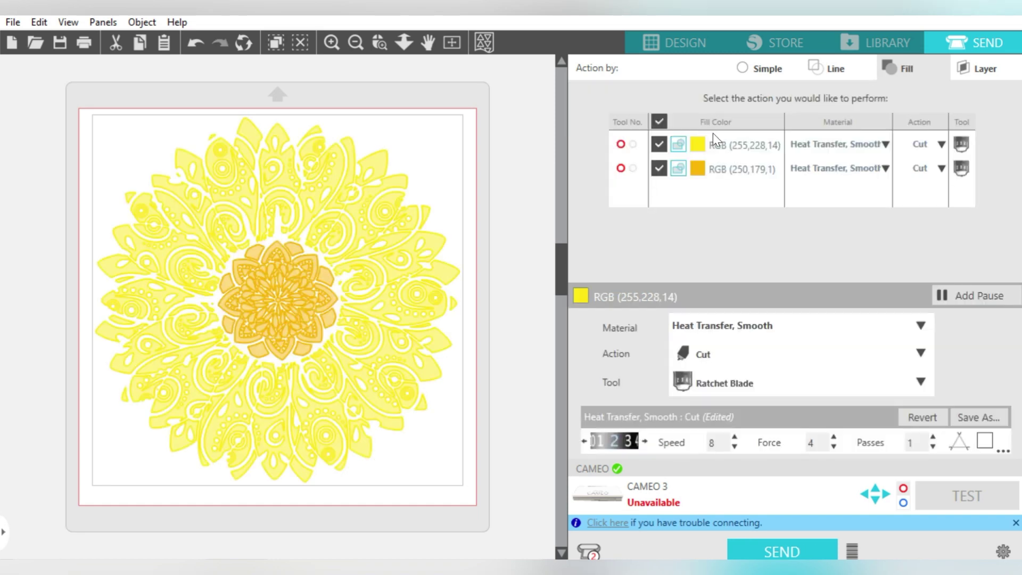
- Enable cutting for only the yellow fill, RGB (255,228,14), and exclude the orange fill
{"action": "left_click", "coordinate": [658, 144]}
{"action": "left_click", "coordinate": [658, 169]}
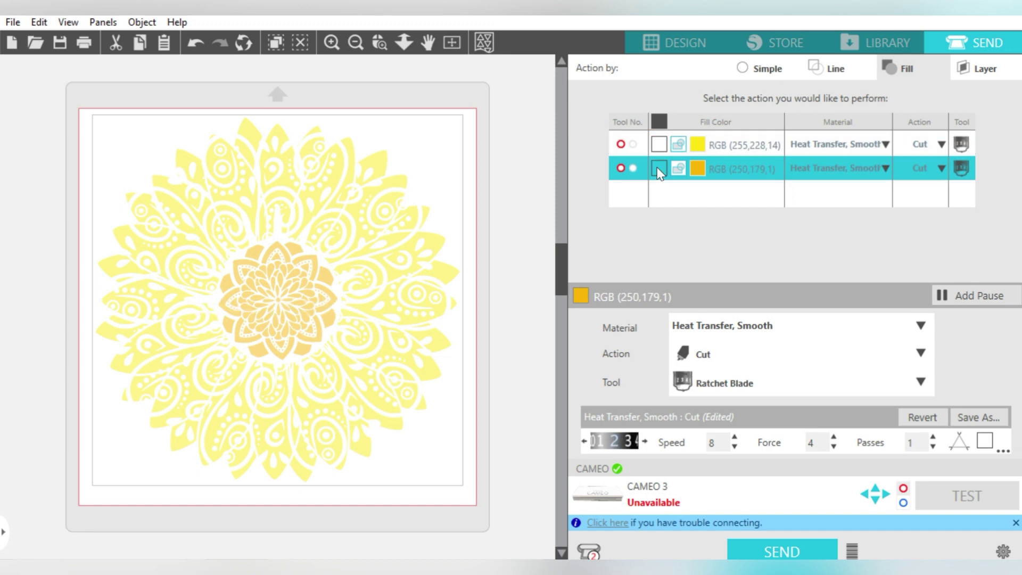
{"action": "left_click", "coordinate": [659, 169]}
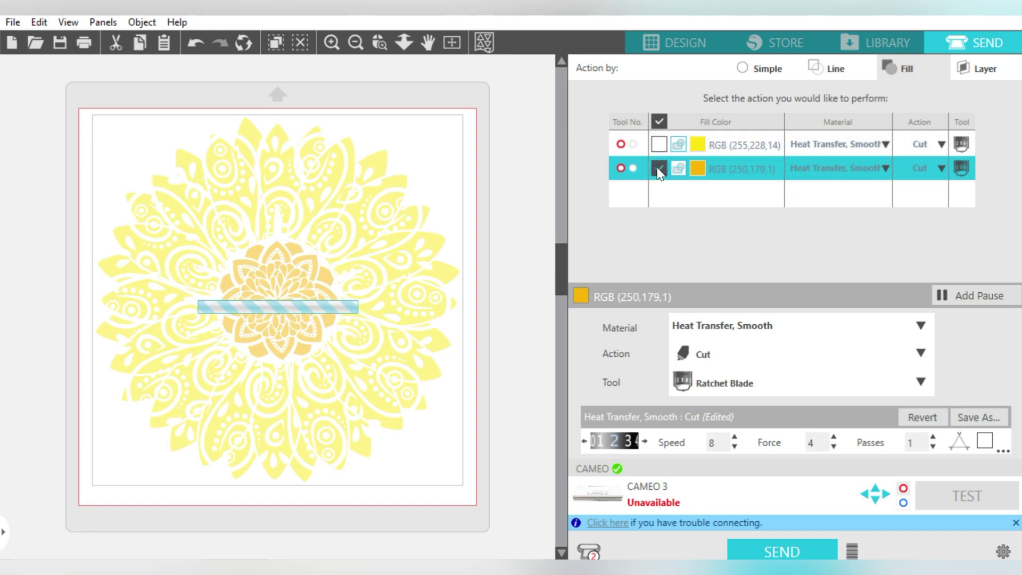
{"action": "left_click", "coordinate": [658, 168]}
{"action": "left_click", "coordinate": [658, 144]}
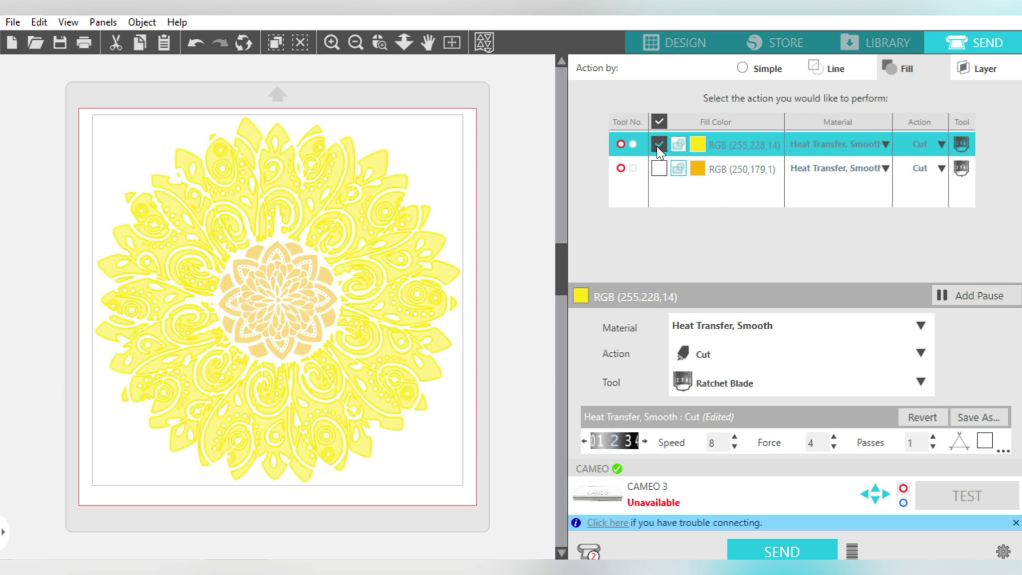
- Switch the cut to only the orange fill, RGB (250,179,1), exclude the yellow fill, and return to the design view
{"action": "left_click", "coordinate": [659, 145]}
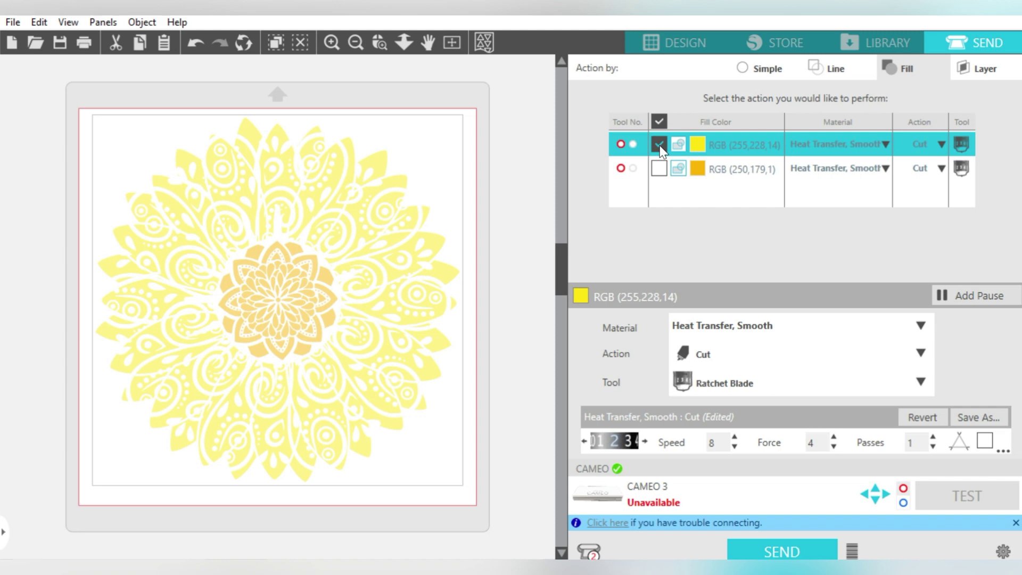
{"action": "left_click", "coordinate": [659, 168]}
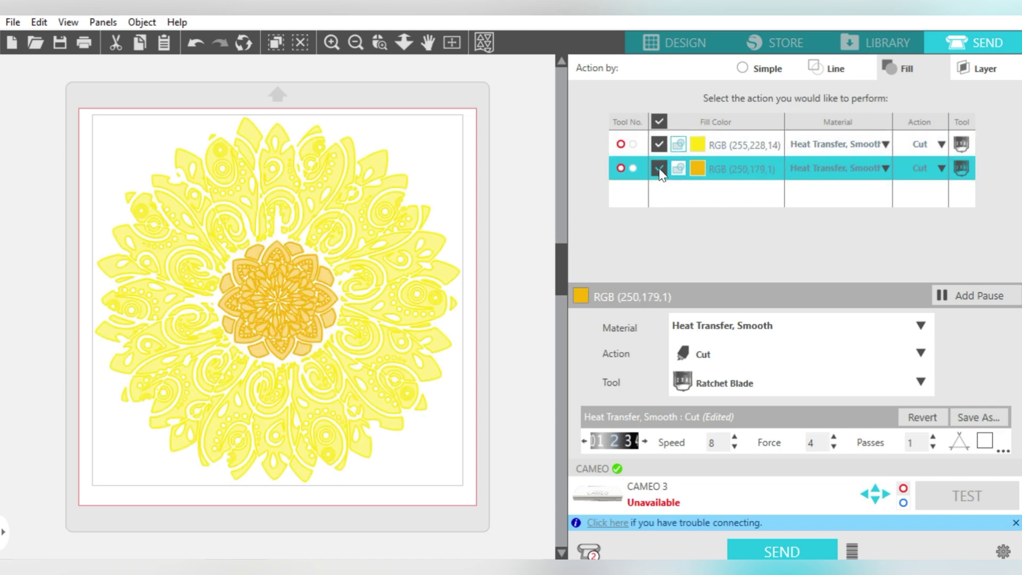
{"action": "left_click", "coordinate": [658, 169]}
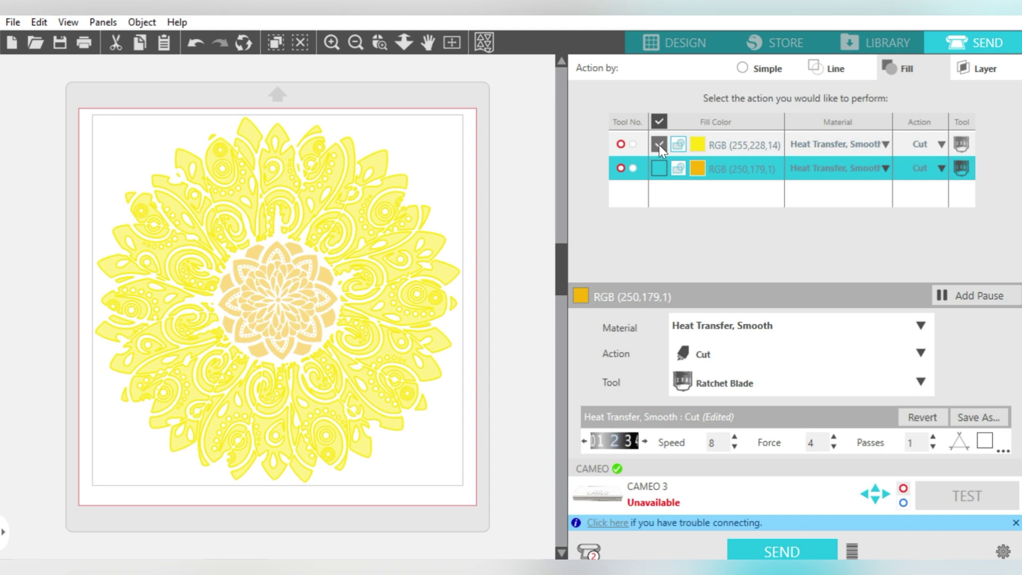
{"action": "left_click", "coordinate": [659, 145]}
{"action": "left_click", "coordinate": [658, 170]}
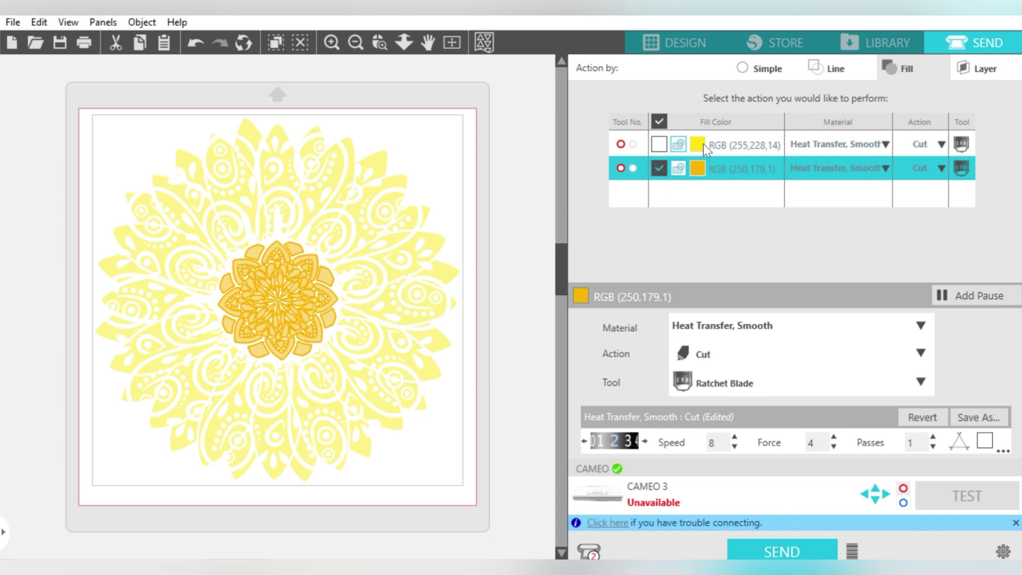
{"action": "left_click", "coordinate": [676, 51]}
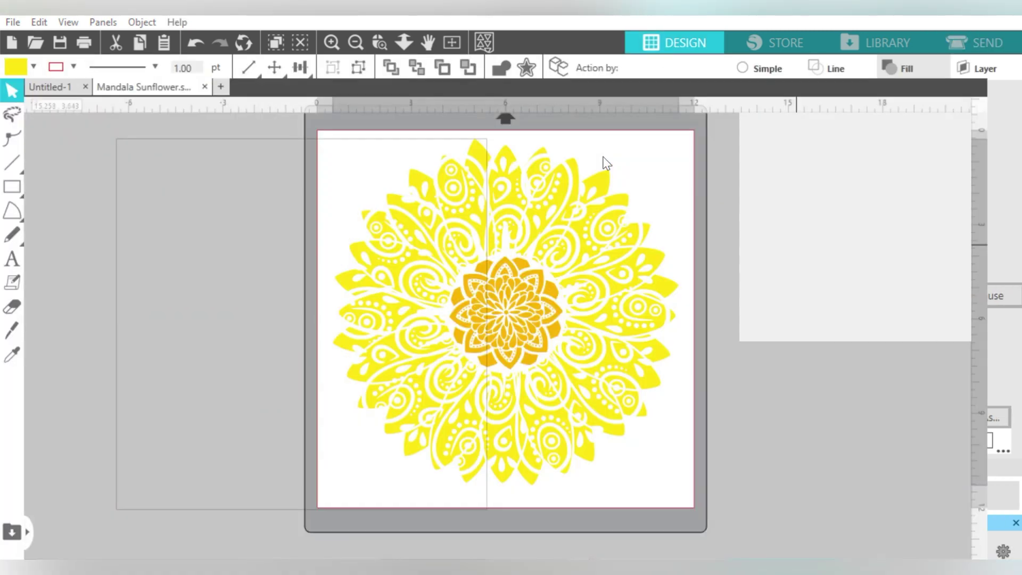